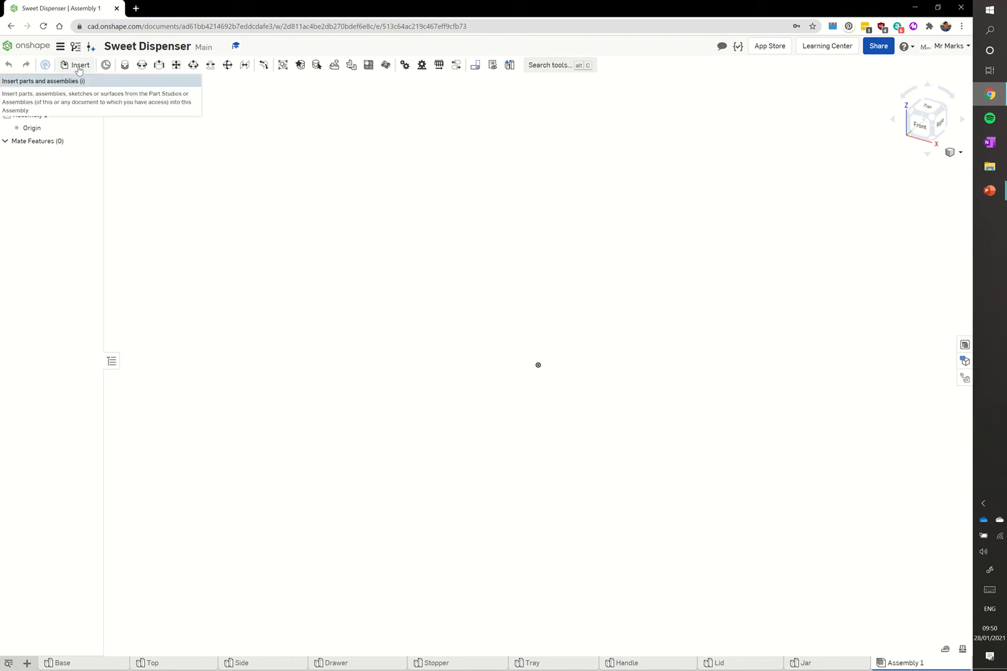
Insert one Base and two Side parts into the assembly, placing the sides next to the base.
left_click(79, 71)
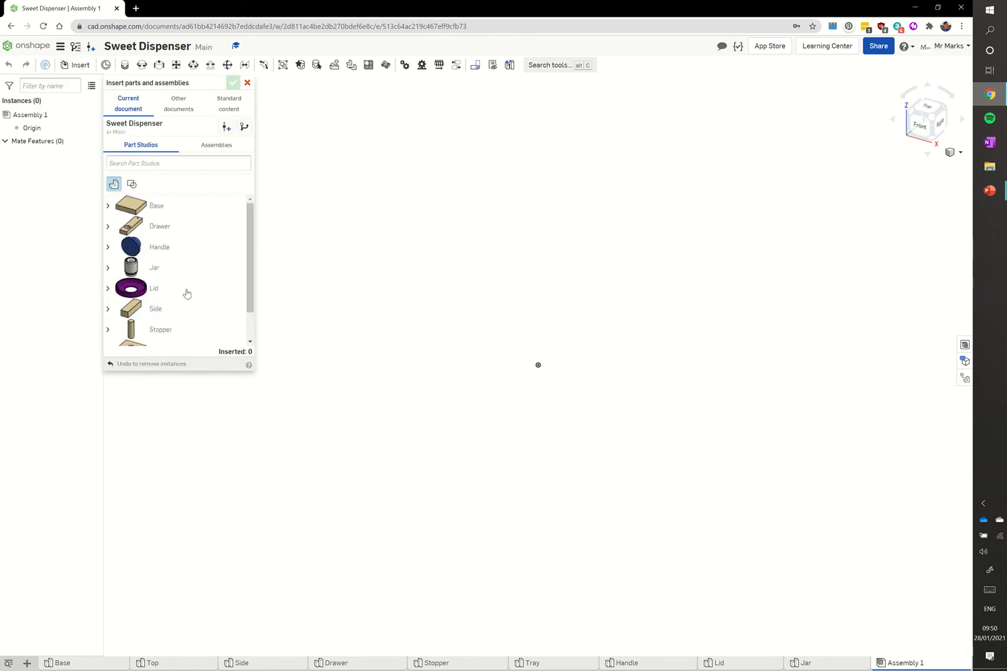
left_click(159, 211)
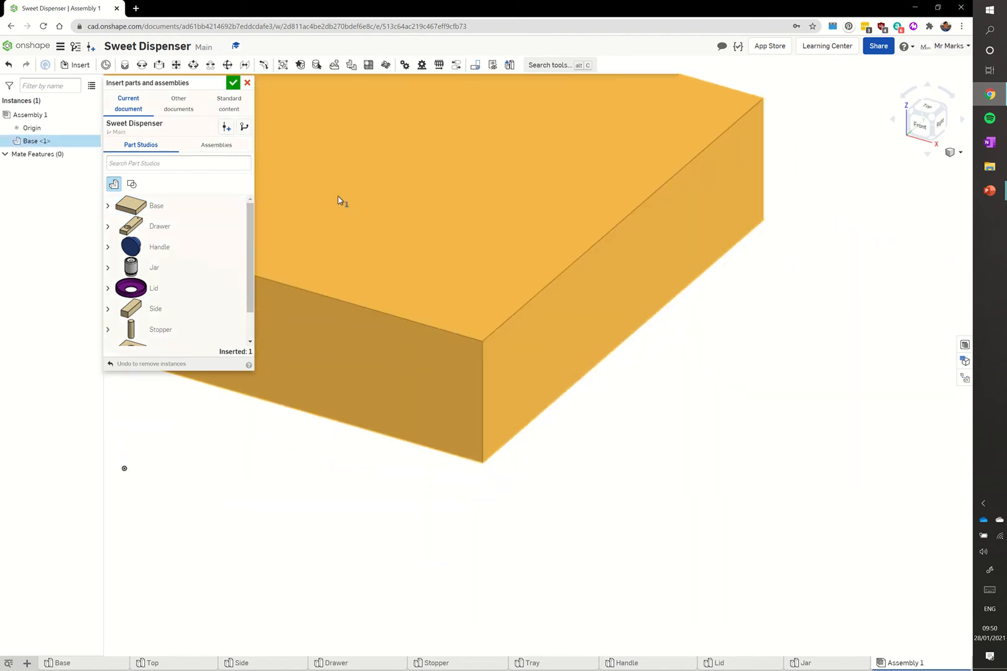
left_click(330, 191)
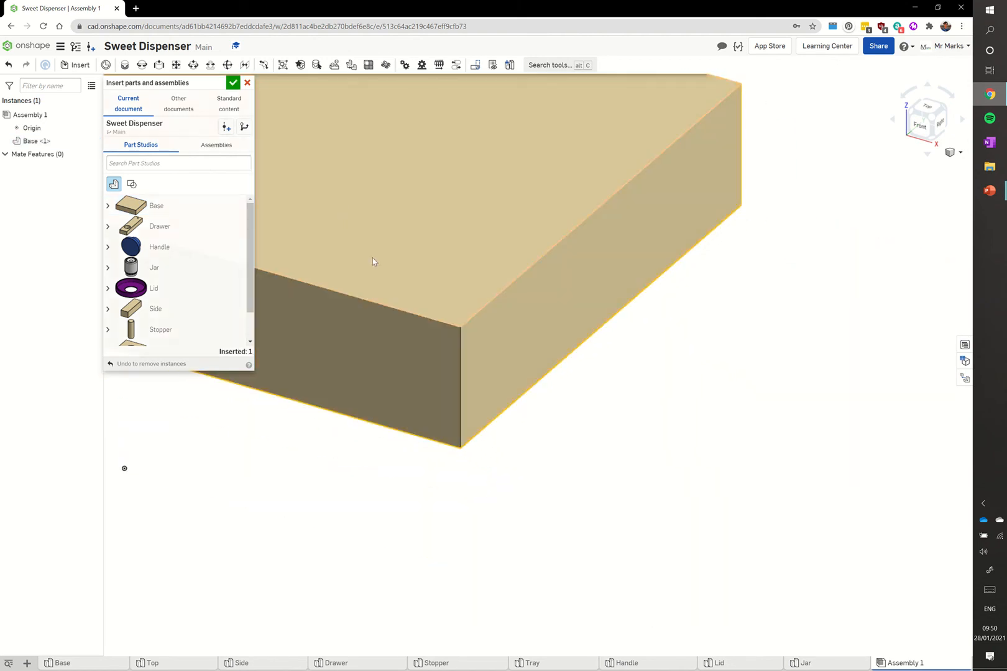
left_click(167, 307)
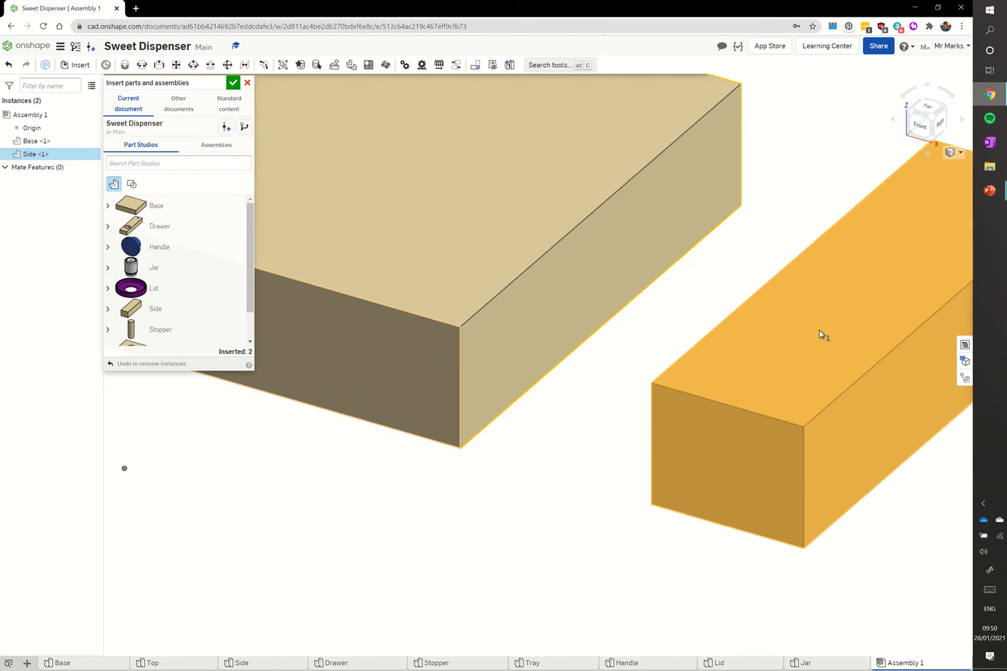
left_click(799, 331)
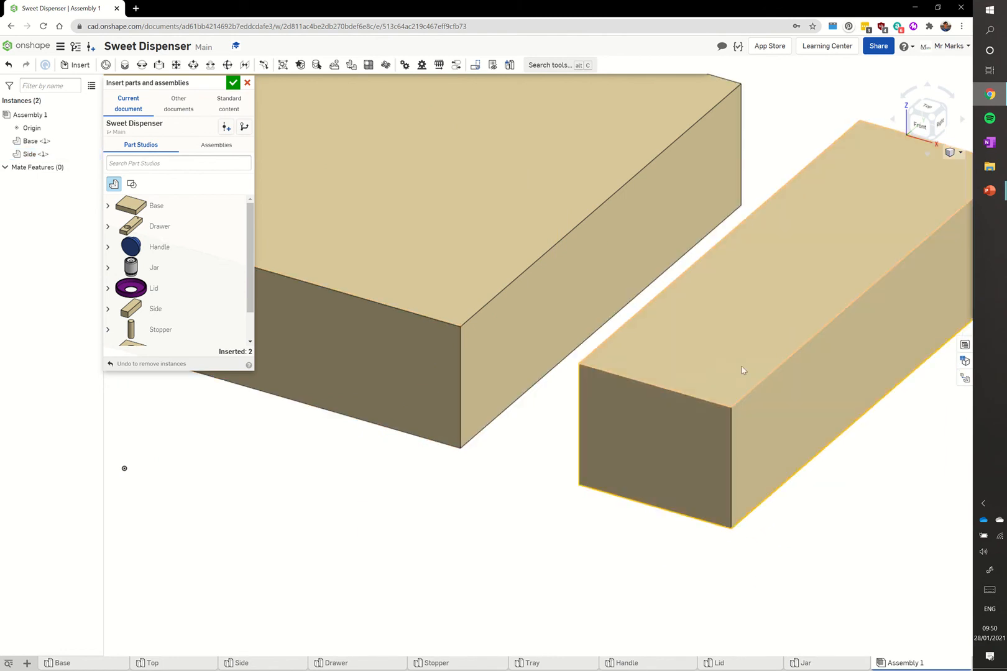
left_click(161, 309)
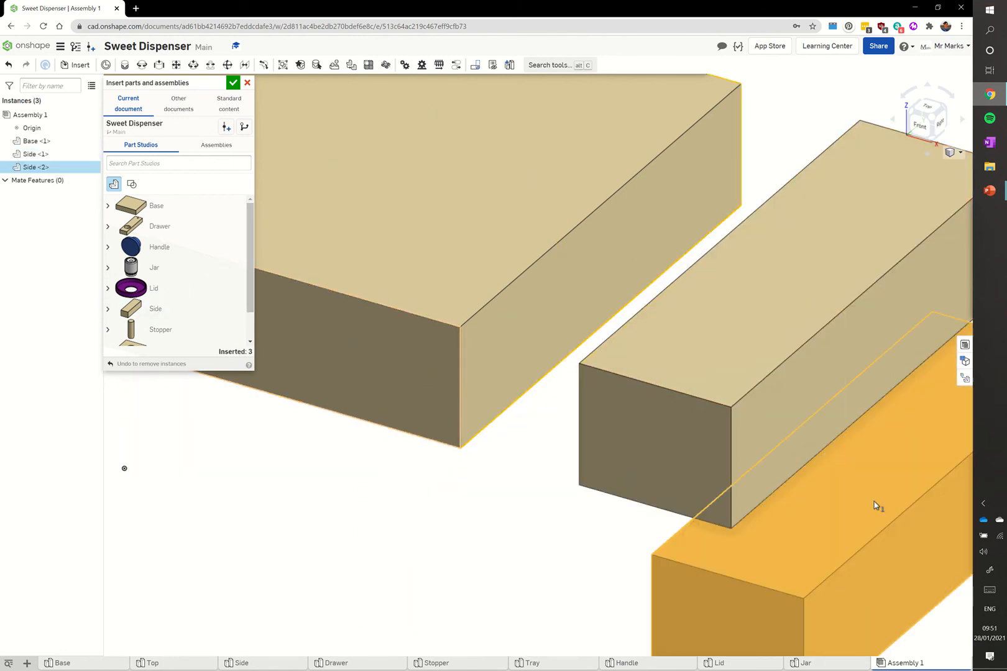
left_click(875, 507)
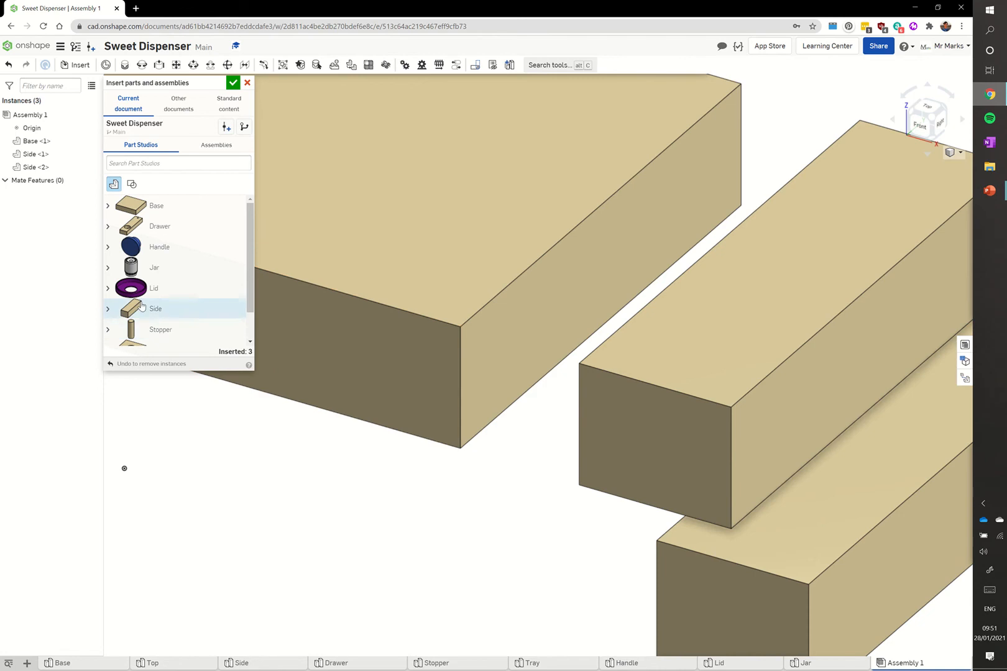
Insert the Top part in front of the base and finish inserting parts.
scroll(142, 307, "down", 1)
left_click(158, 315)
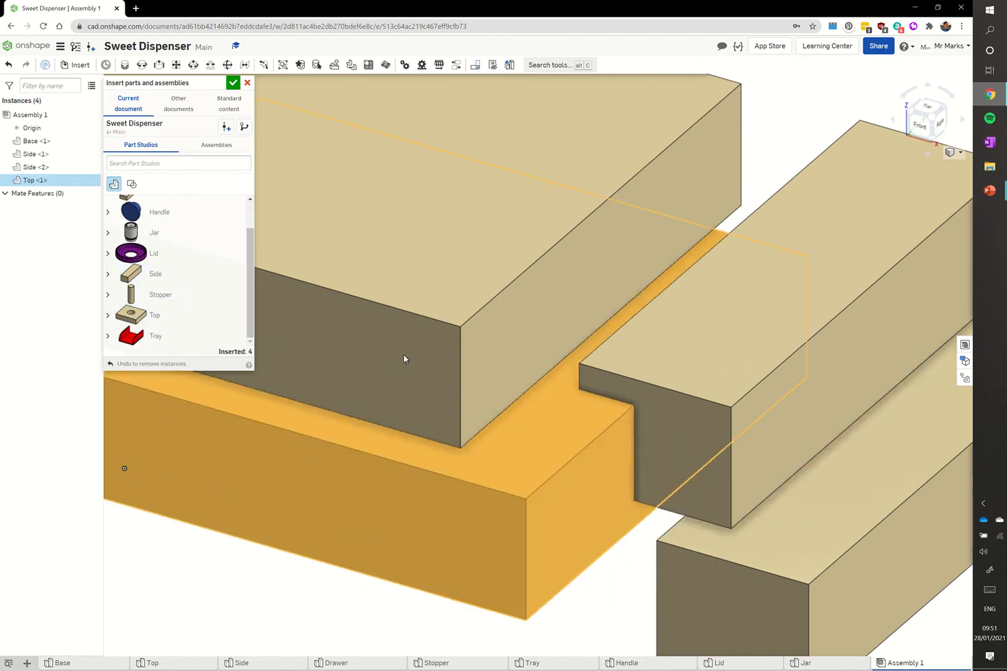
scroll(404, 354, "up", 1)
scroll(403, 354, "down", 4)
left_click(349, 460)
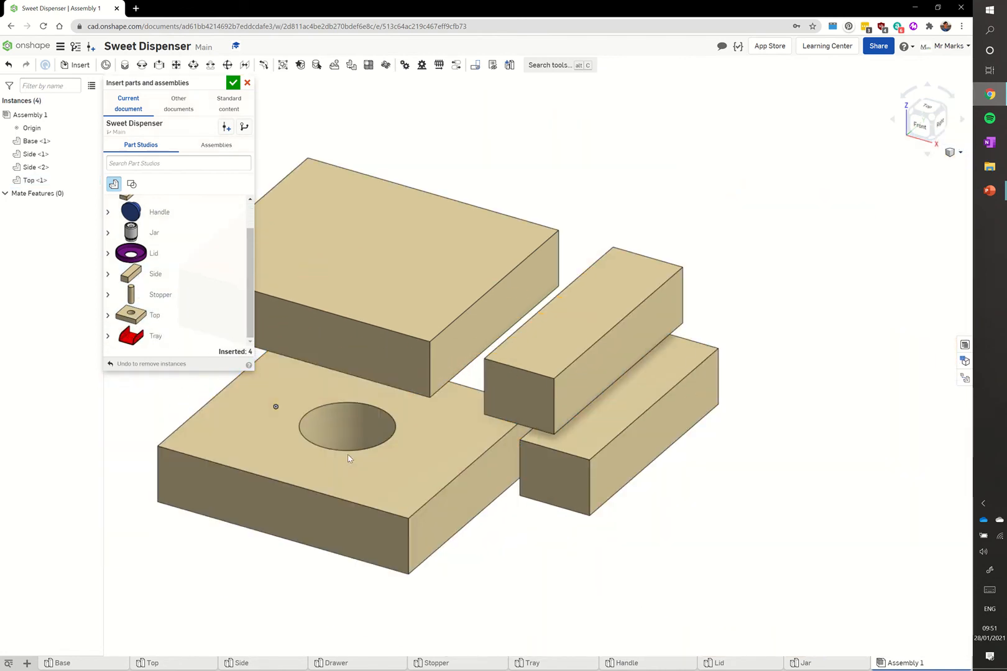
left_click(233, 84)
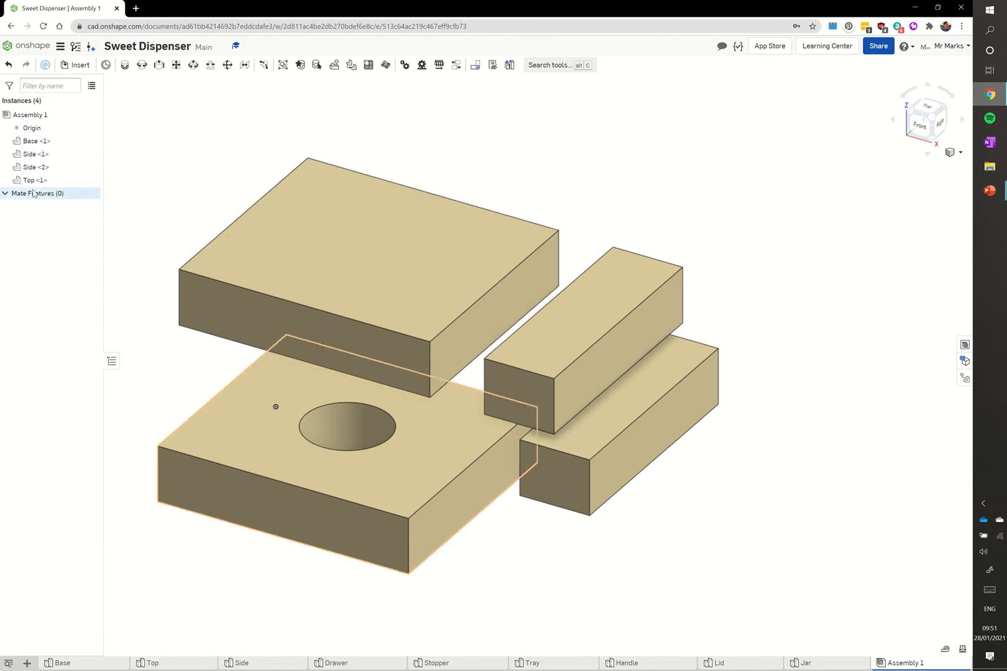
Fix the Base instance in place so it cannot move in the assembly.
right_click(33, 148)
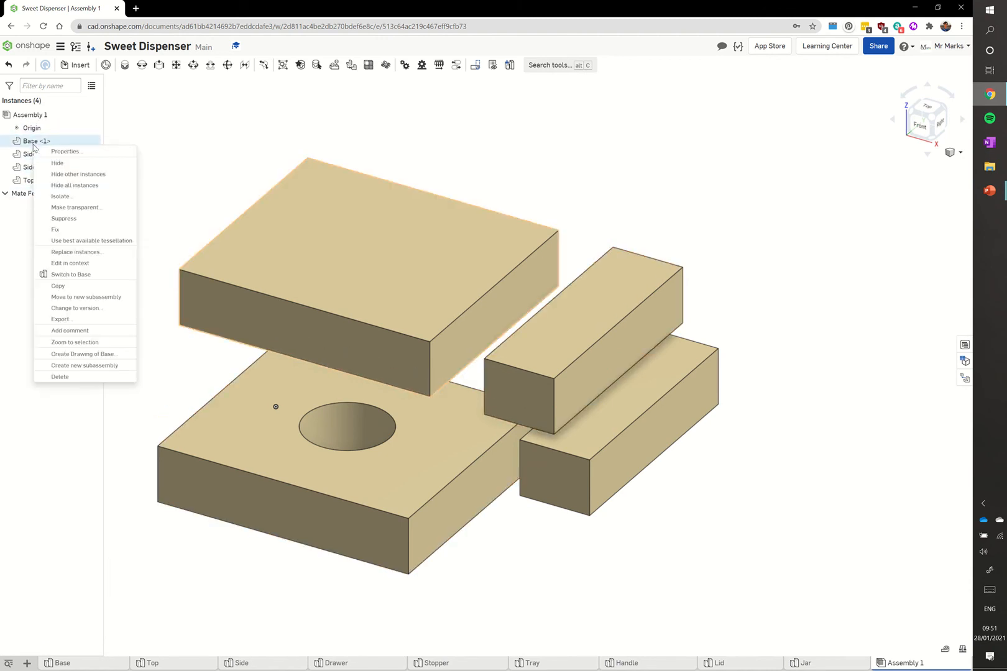
left_click(66, 230)
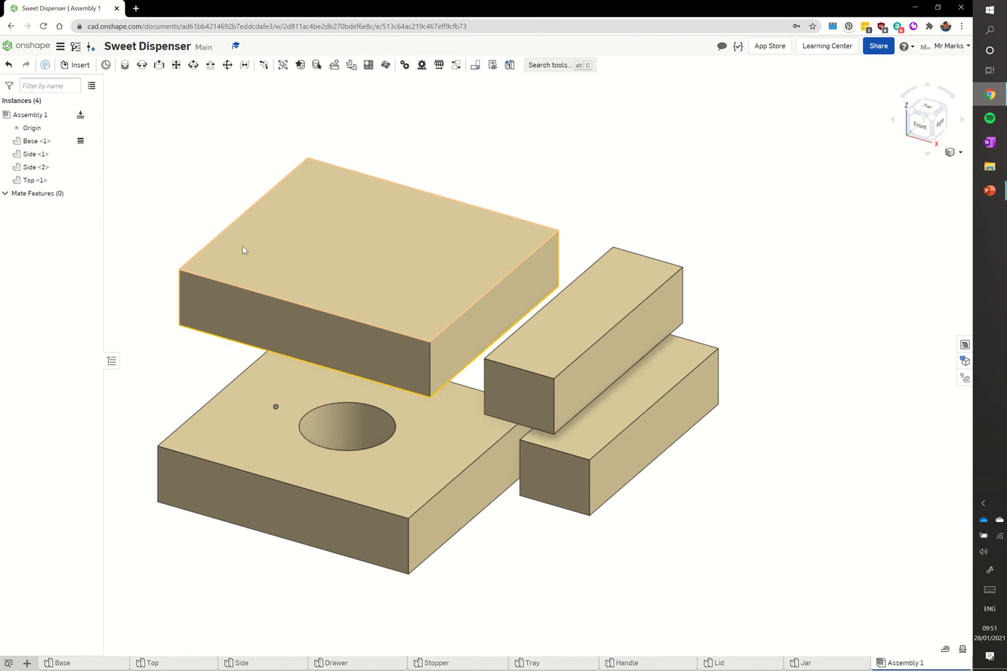
middle_click_drag(215, 226, 363, 238)
scroll(363, 238, "up", 2)
scroll(587, 329, "up", 2)
scroll(588, 332, "down", 5)
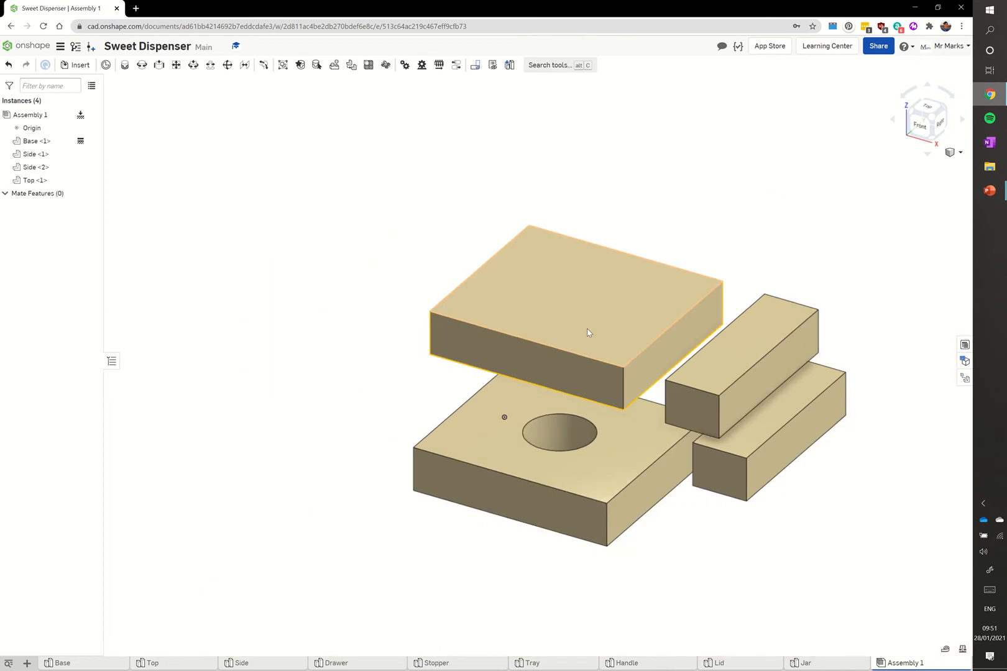
scroll(588, 332, "up", 2)
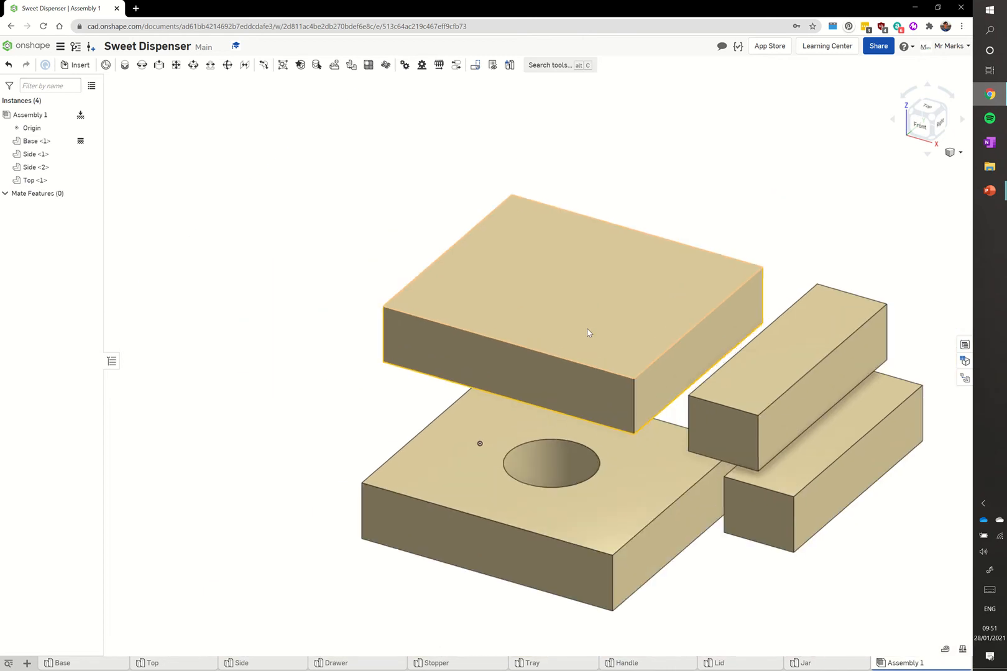
Add a planar mate between the Base's upper face and the underside of Side <2>, and slide that side across the base.
left_click(176, 65)
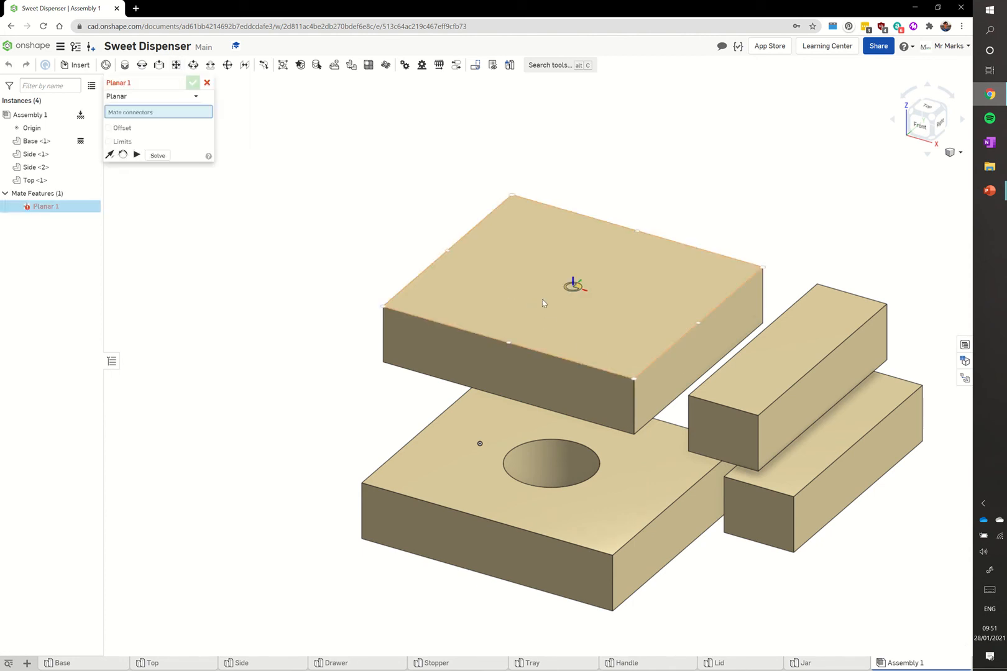
left_click(515, 274)
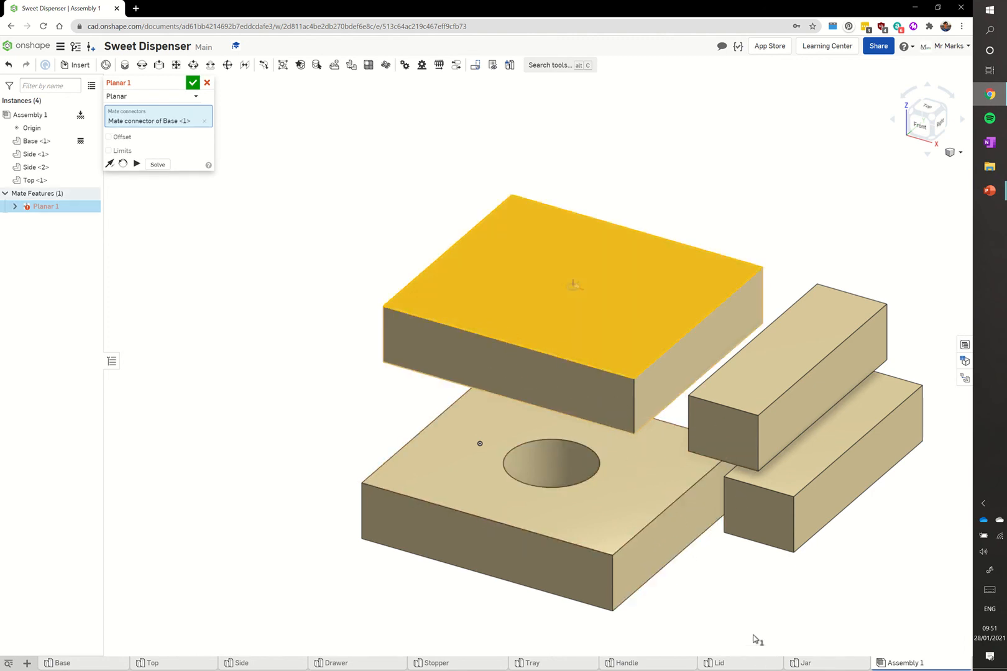
right_click_drag(784, 589, 784, 526)
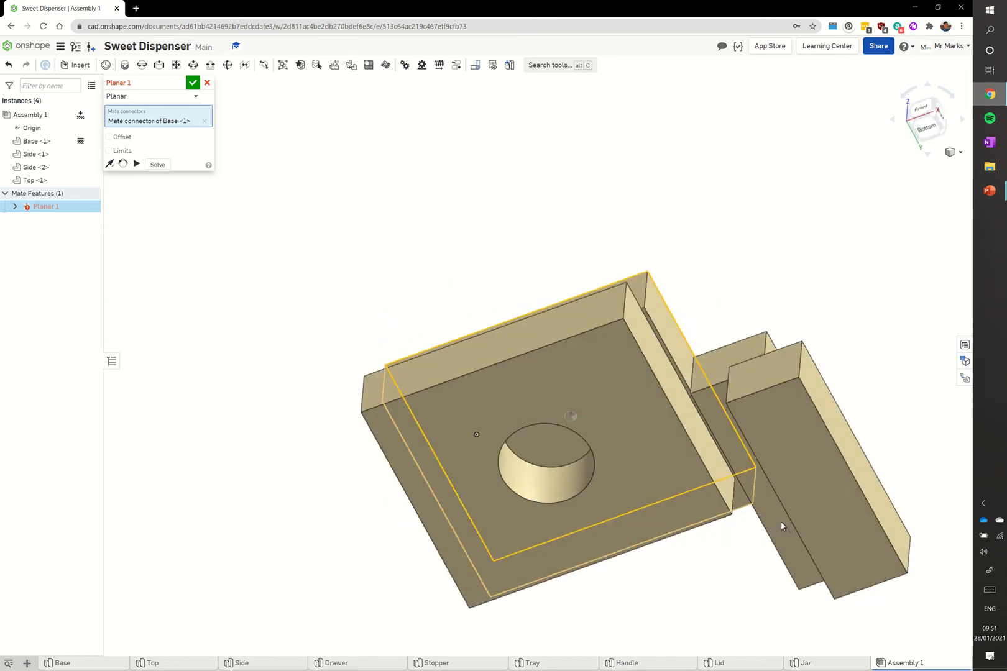
left_click(816, 458)
right_click_drag(679, 227, 714, 310)
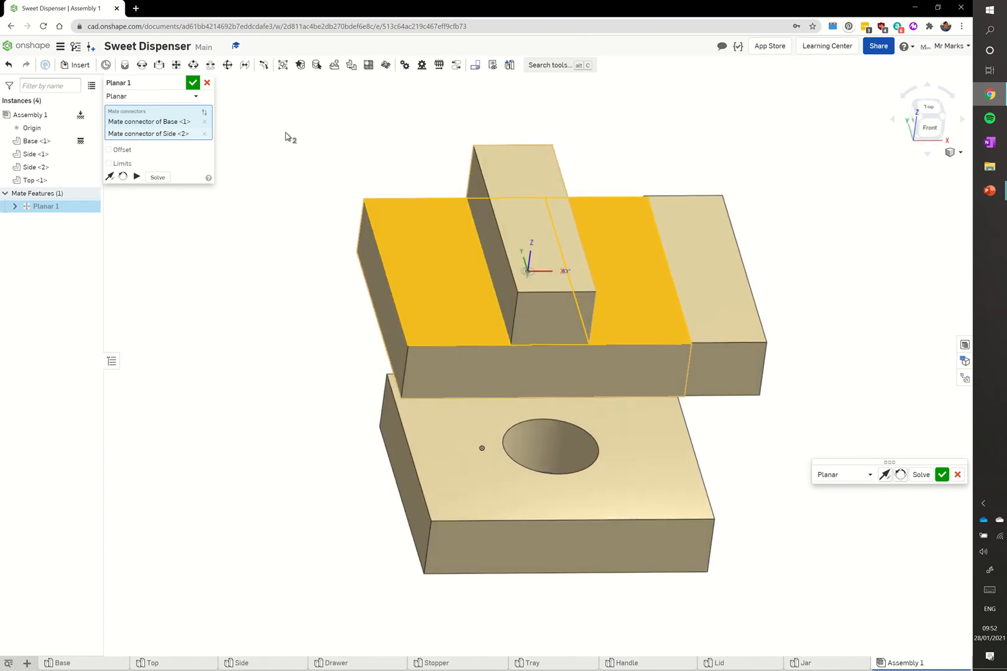
left_click(193, 84)
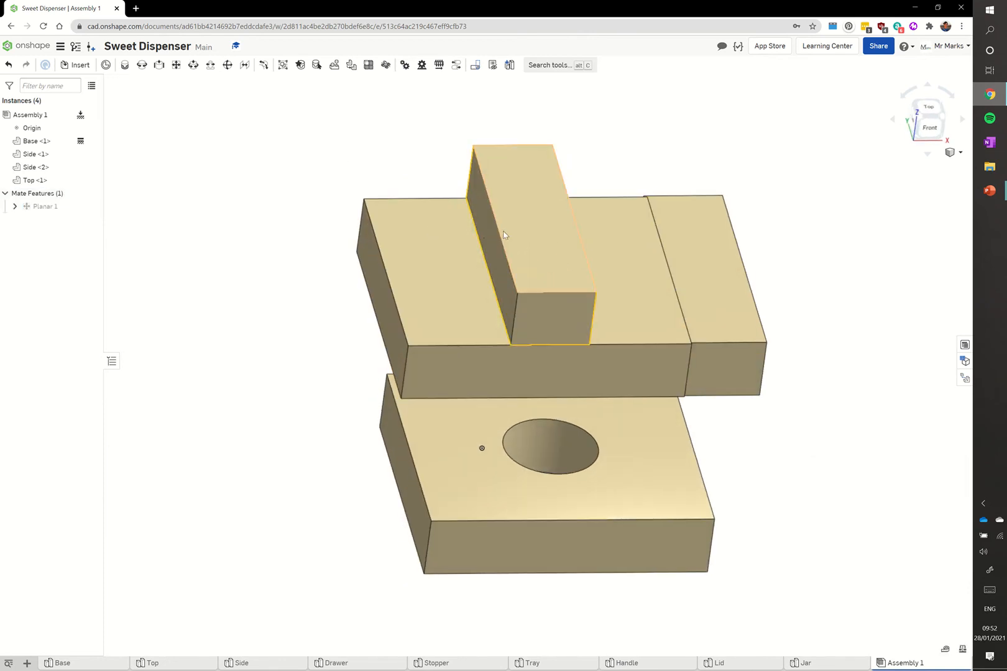
left_click_drag(381, 255, 487, 257)
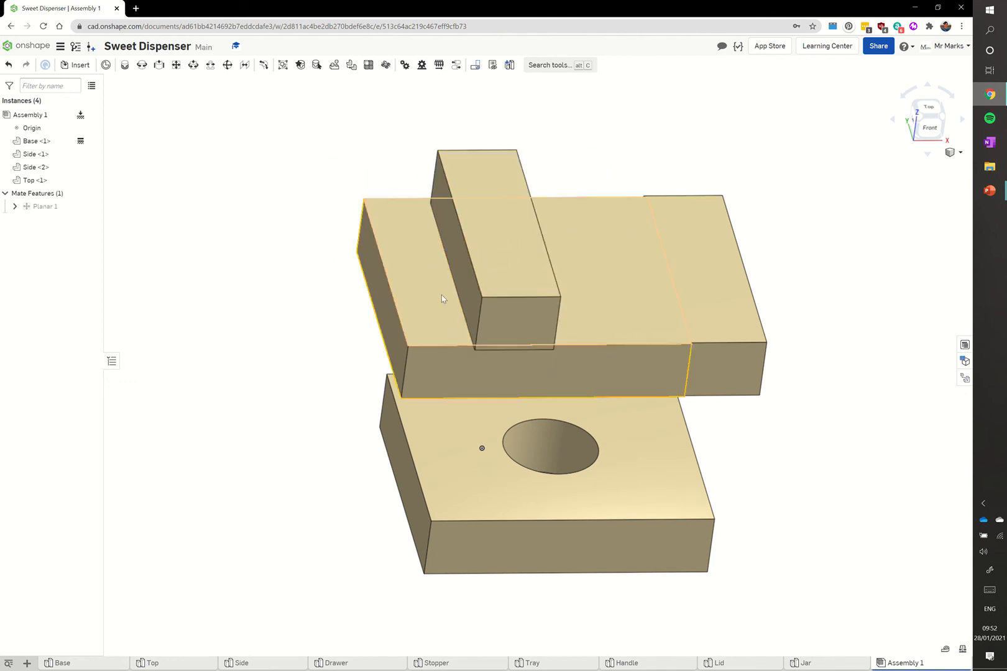
Add a planar mate aligning the outer long face of Side <2> with the Base's left side face.
mouse_move(441, 295)
right_mouse_down()
mouse_move(445, 274)
mouse_move(449, 291)
right_mouse_up()
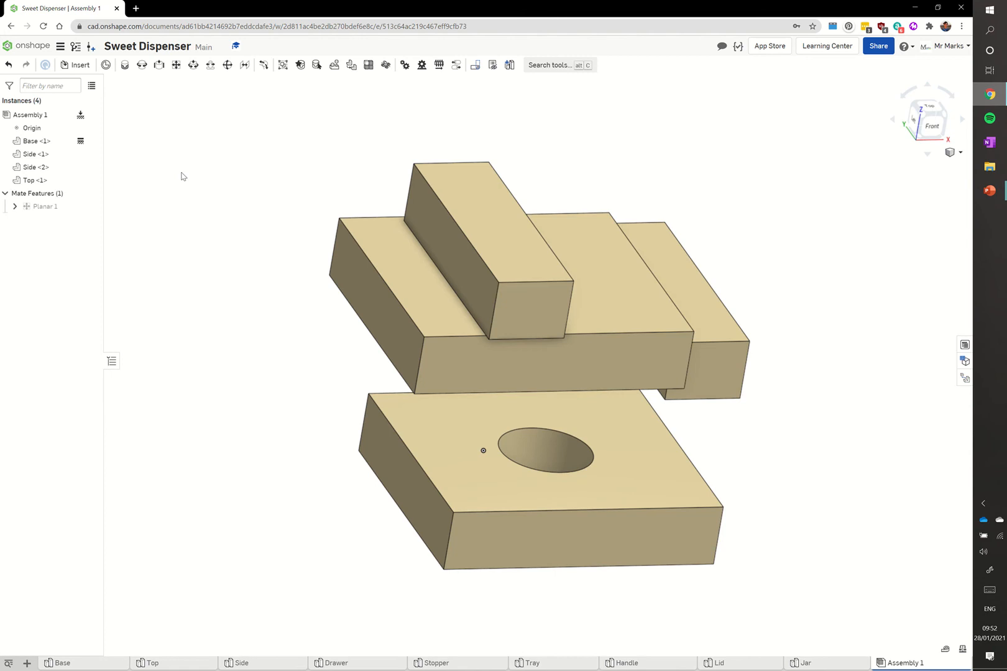
left_click(176, 65)
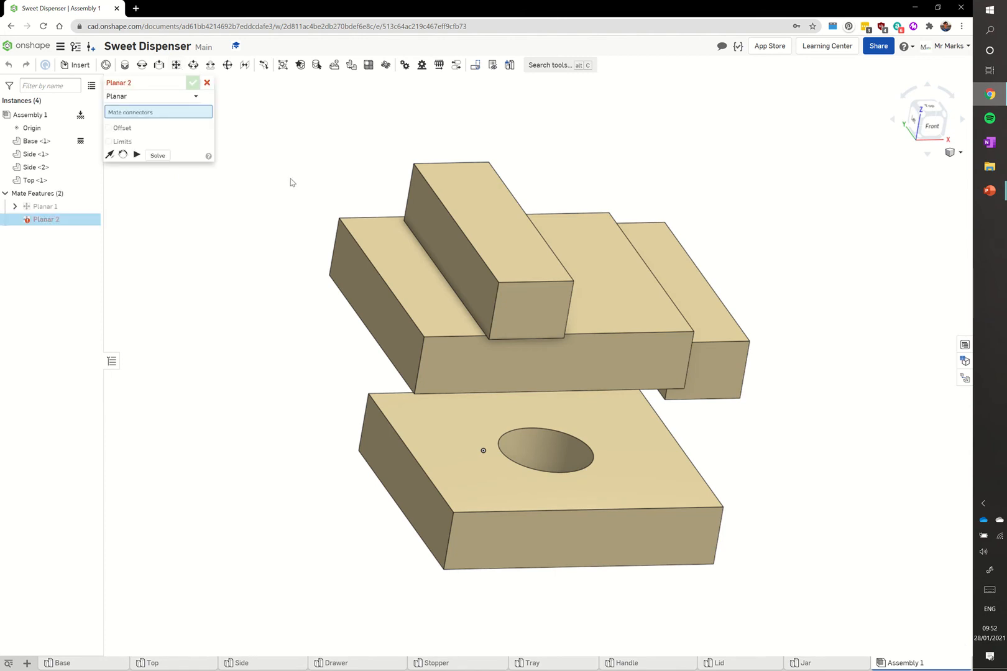
left_click(435, 234)
left_click(353, 271)
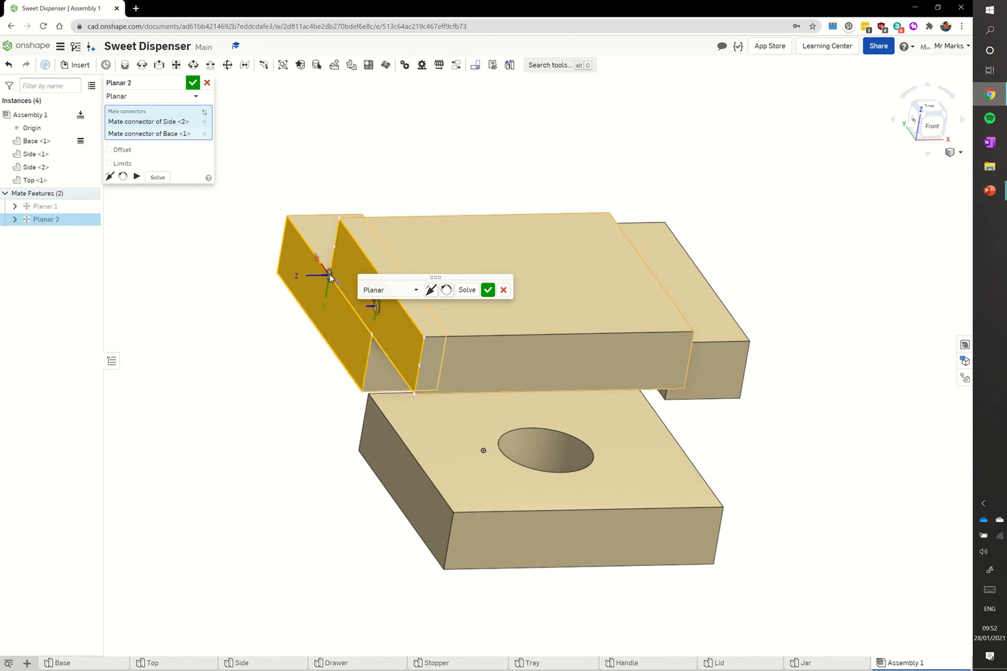
left_click(488, 291)
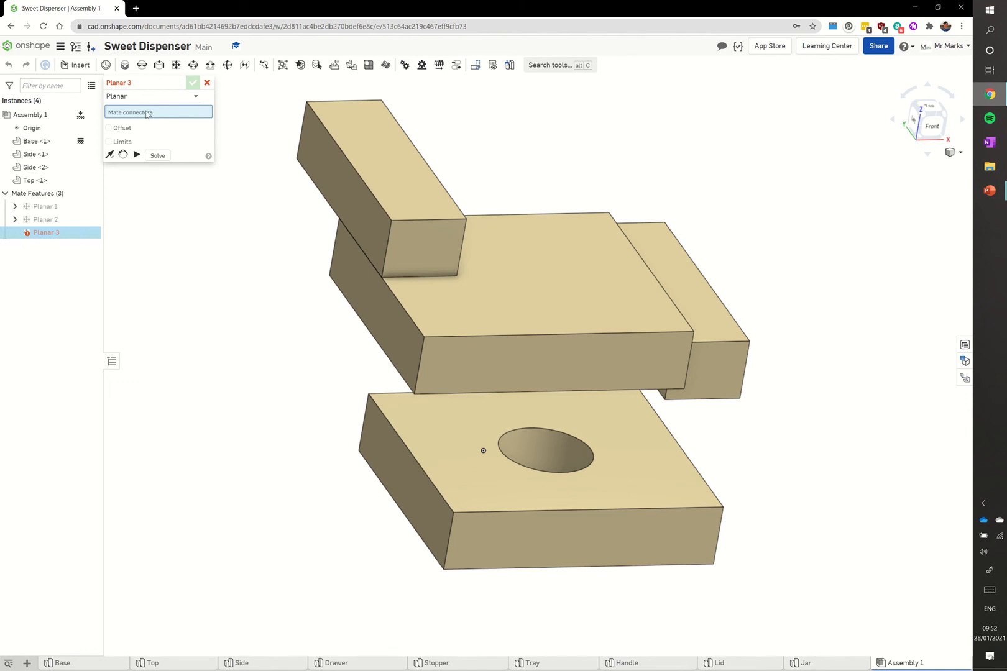
Add a planar mate aligning the front end face of Side <2> with the Base's front face.
left_click(441, 262)
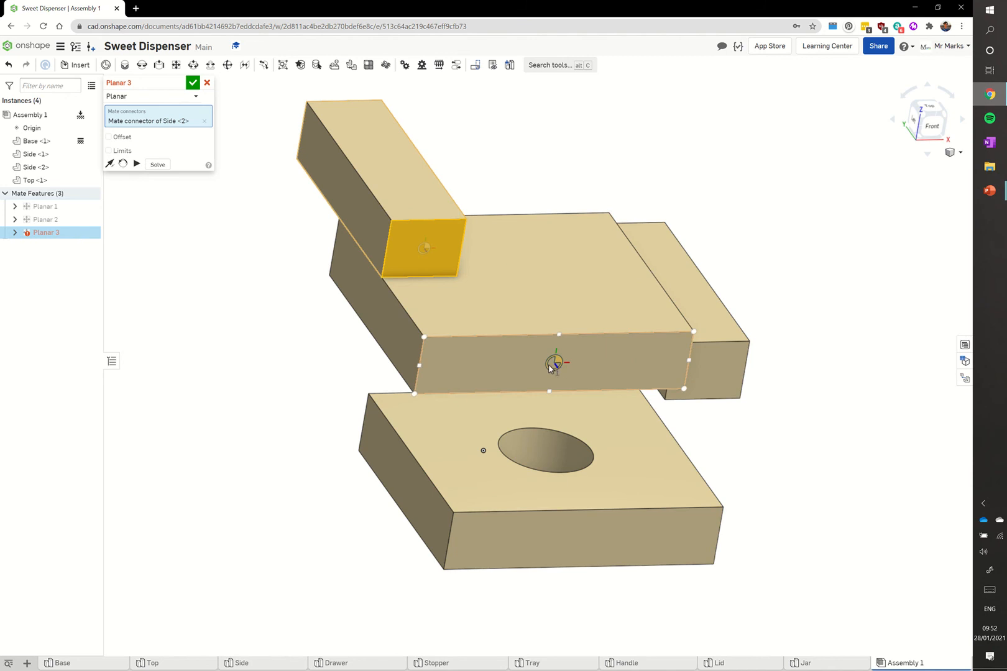
left_click(491, 371)
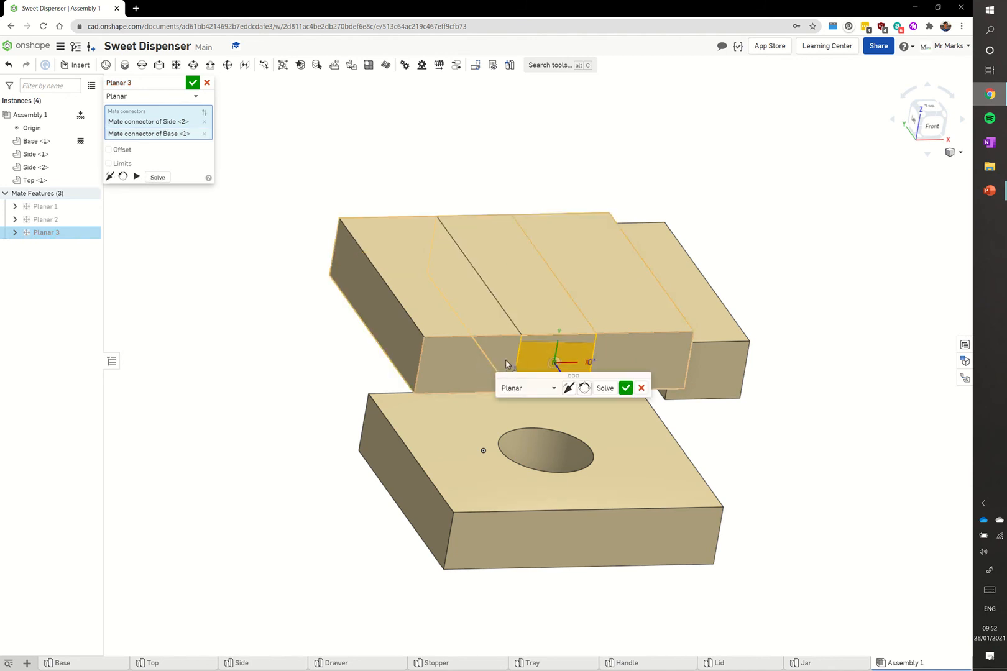
left_click(626, 388)
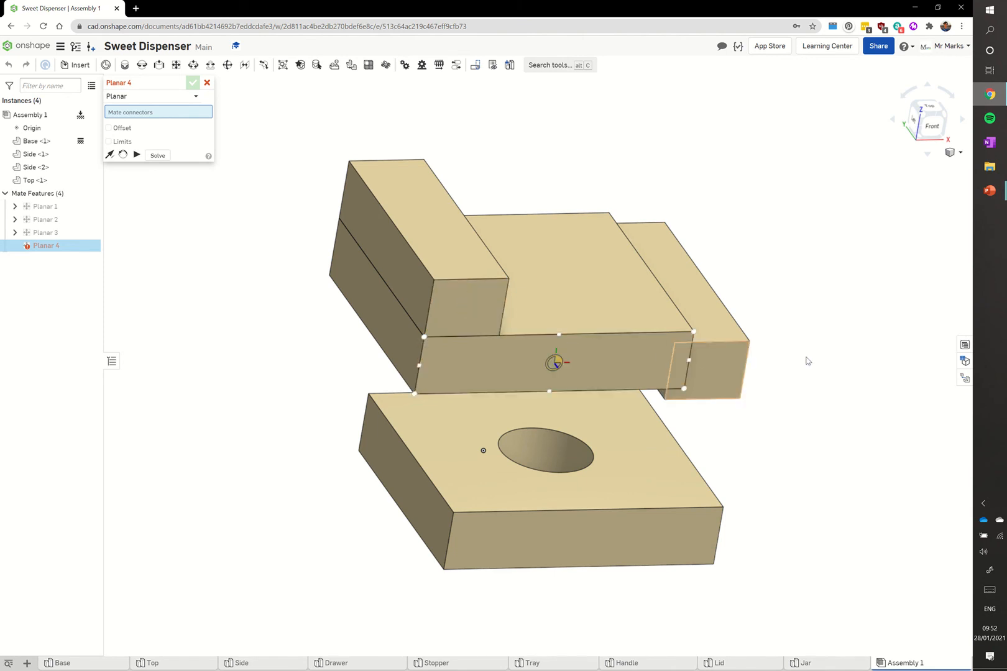
Add a planar mate between the Base's upper face and the underside of Side <1>.
right_click_drag(766, 382, 741, 313)
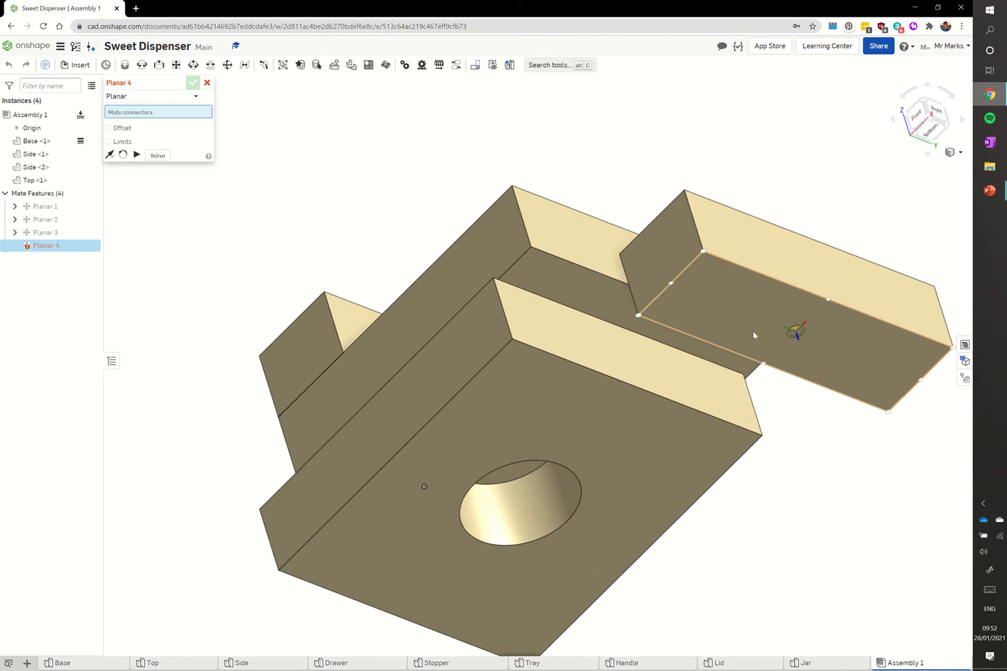
right_click_drag(540, 411, 715, 403)
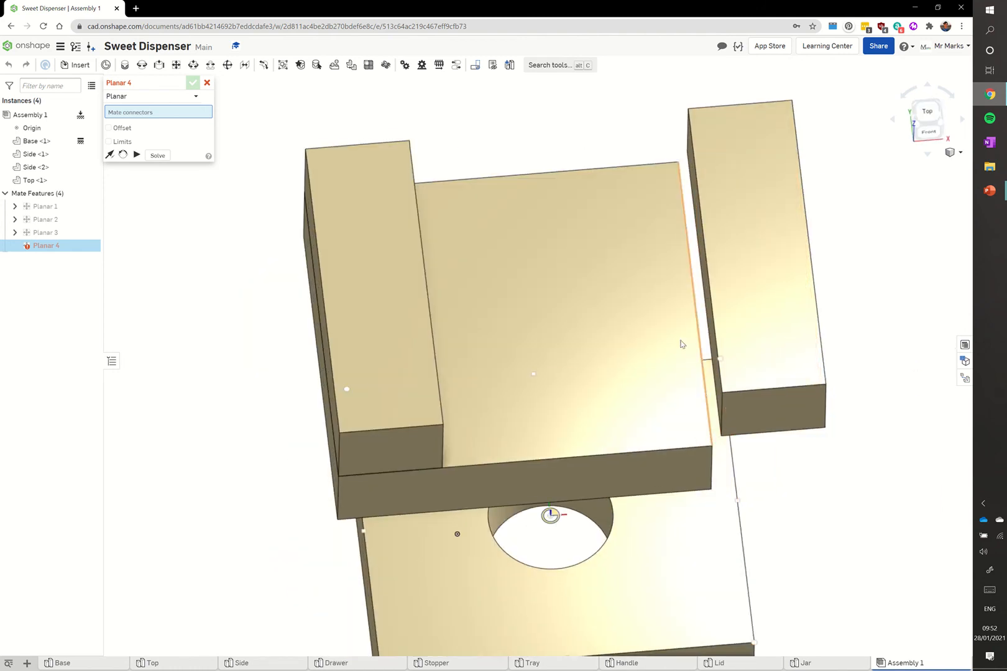
left_click(607, 271)
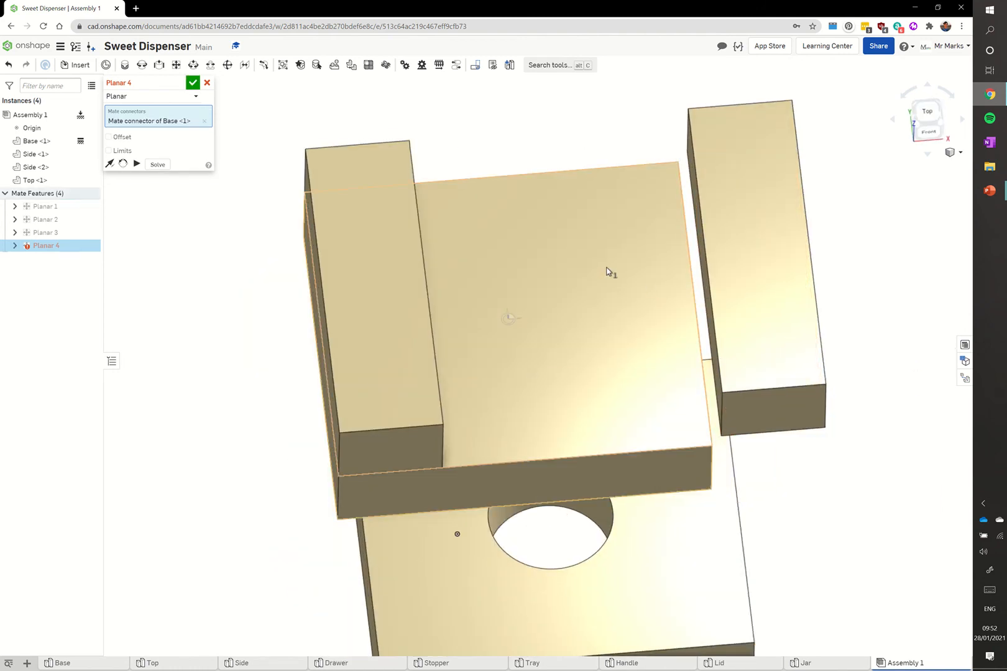
right_click_drag(694, 301, 714, 358)
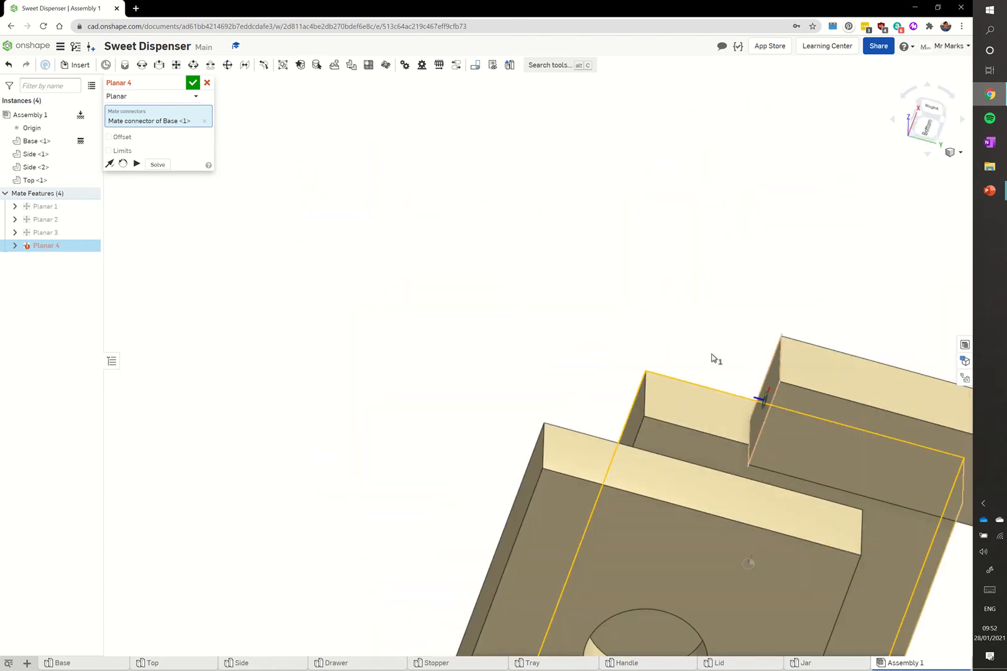
left_click(852, 417)
mouse_move(776, 387)
right_mouse_down()
mouse_move(741, 409)
mouse_move(764, 431)
mouse_move(787, 382)
right_mouse_up()
scroll(398, 332, "up", 2)
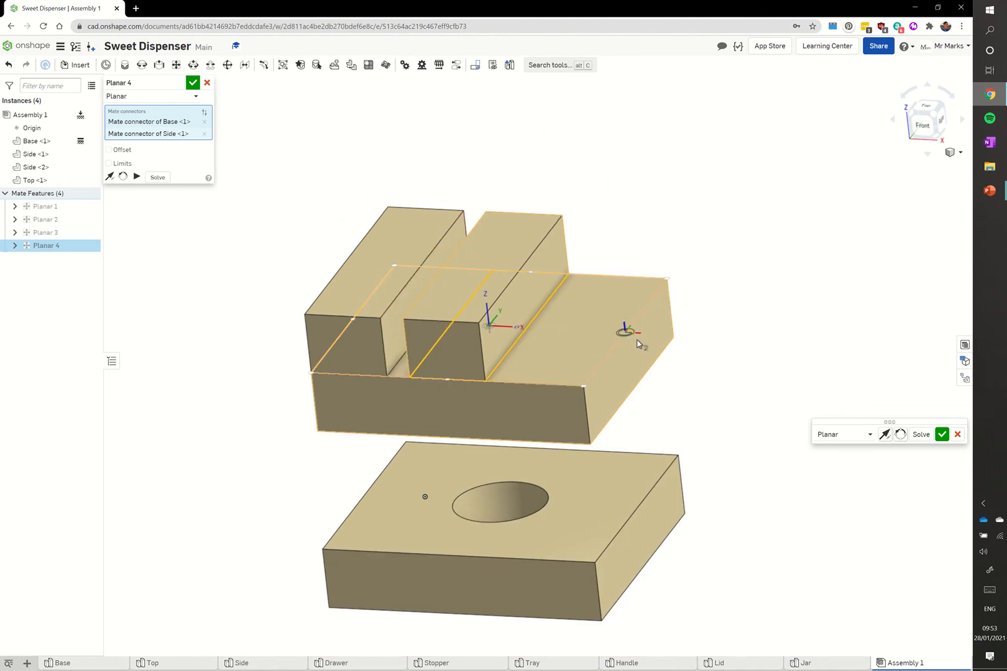
left_click(563, 303)
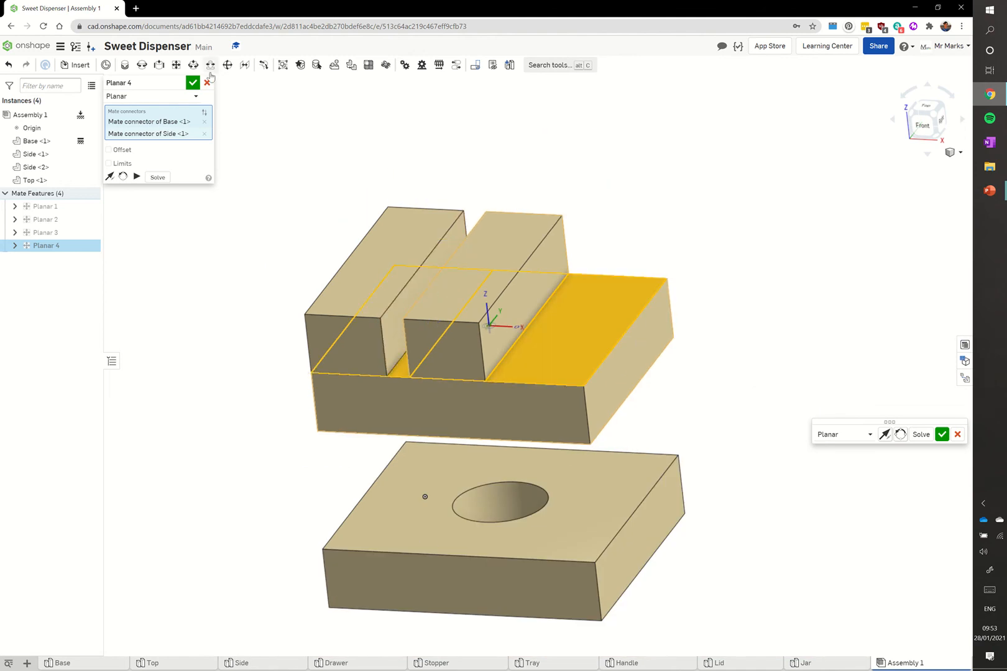
left_click(942, 435)
Add a planar mate aligning the outer long face of Side <1> with the Base's right side face.
key("p")
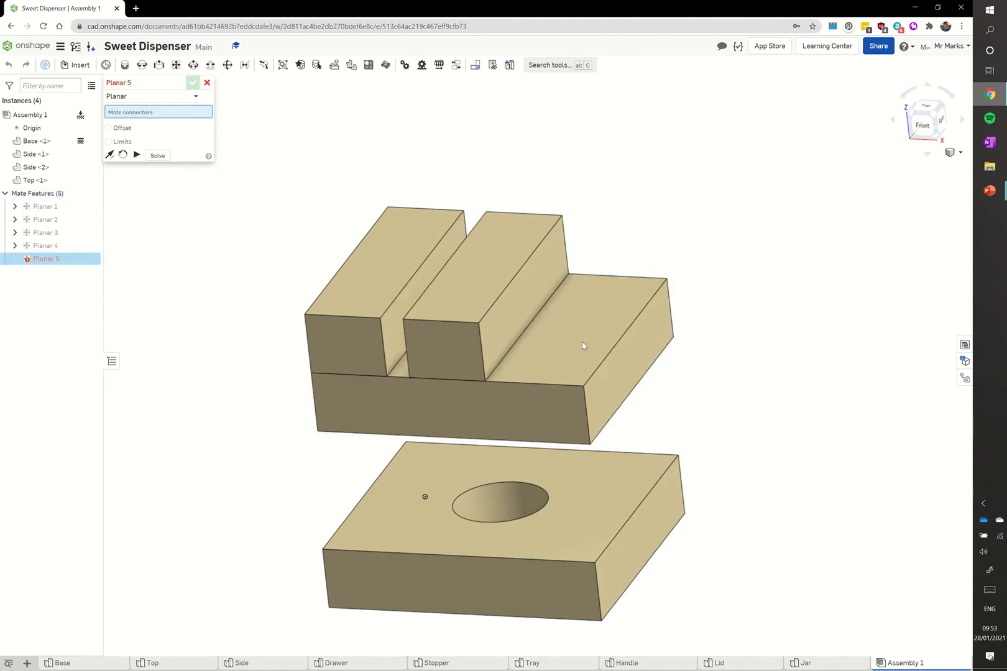
left_click(526, 292)
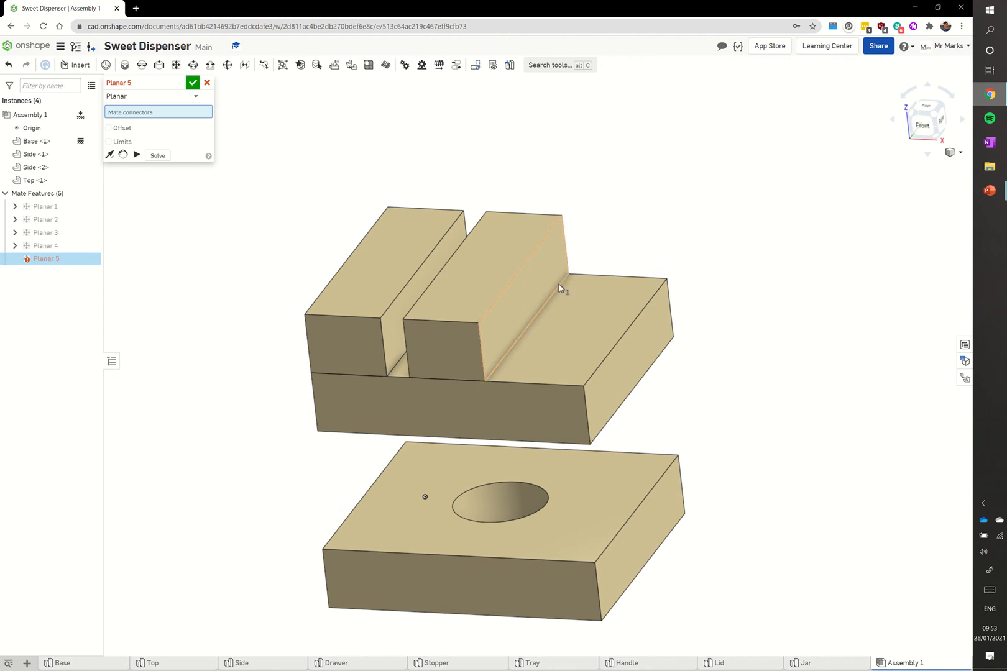
left_click(641, 352)
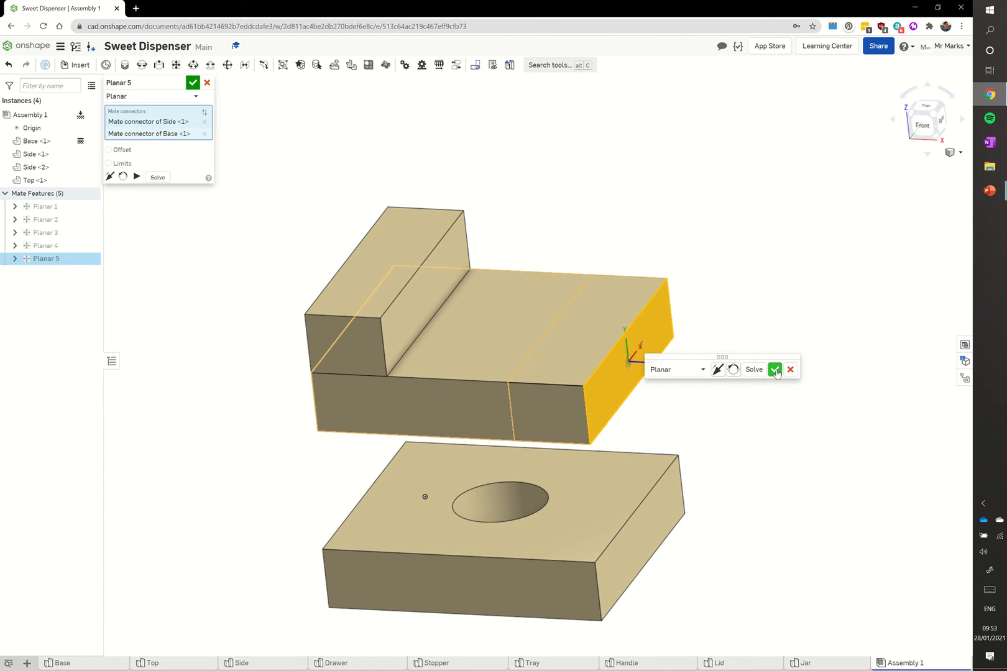
left_click(776, 370)
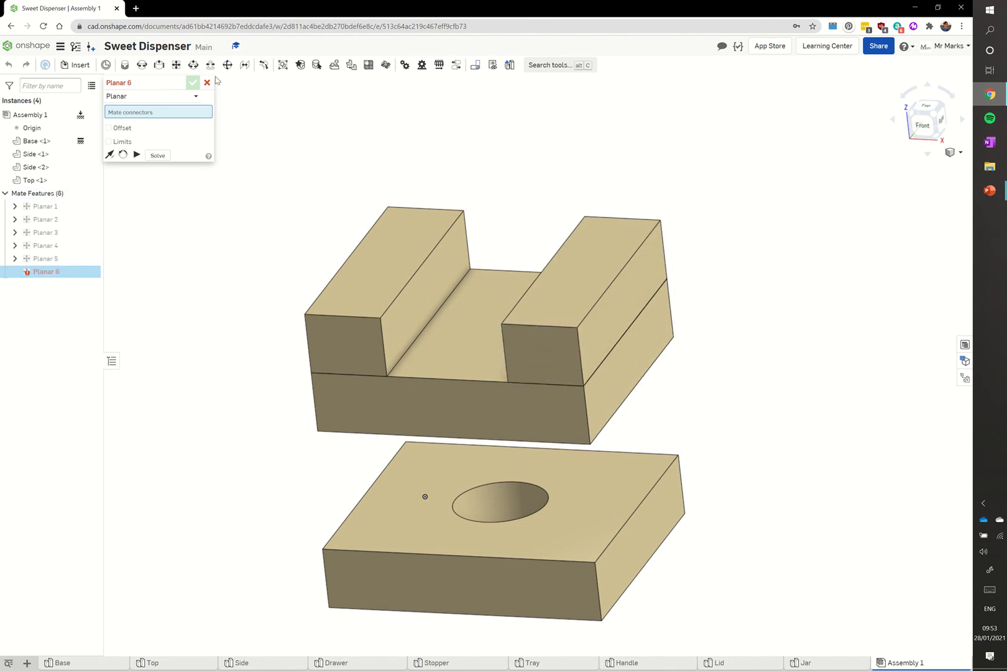
left_click(207, 83)
Slide Side <1> along the base and add a planar mate aligning its front end face with the Base's front face.
left_click_drag(538, 349, 612, 357)
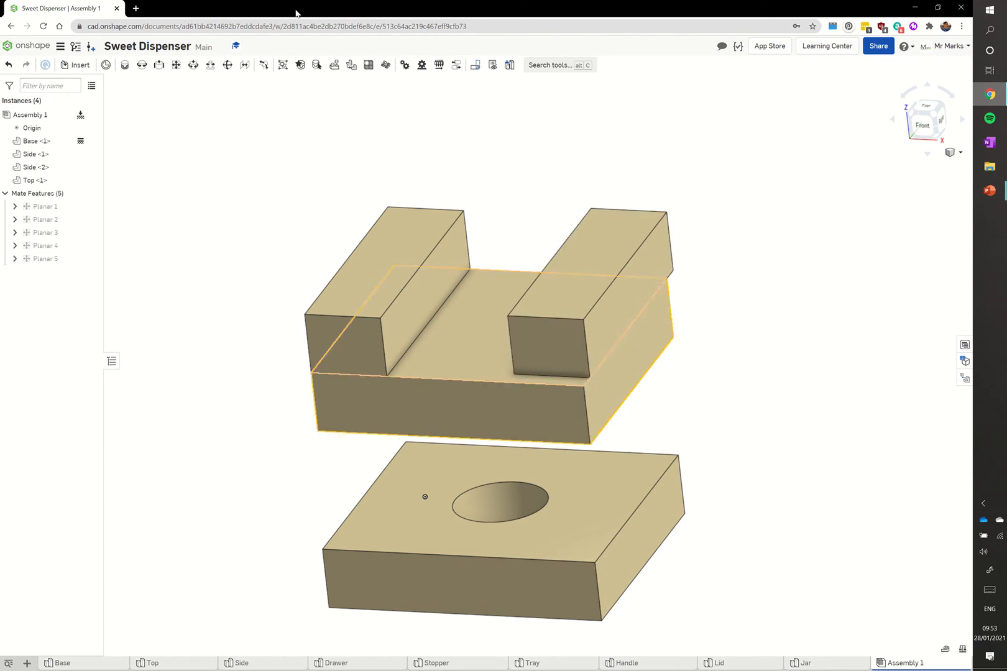
left_click(176, 65)
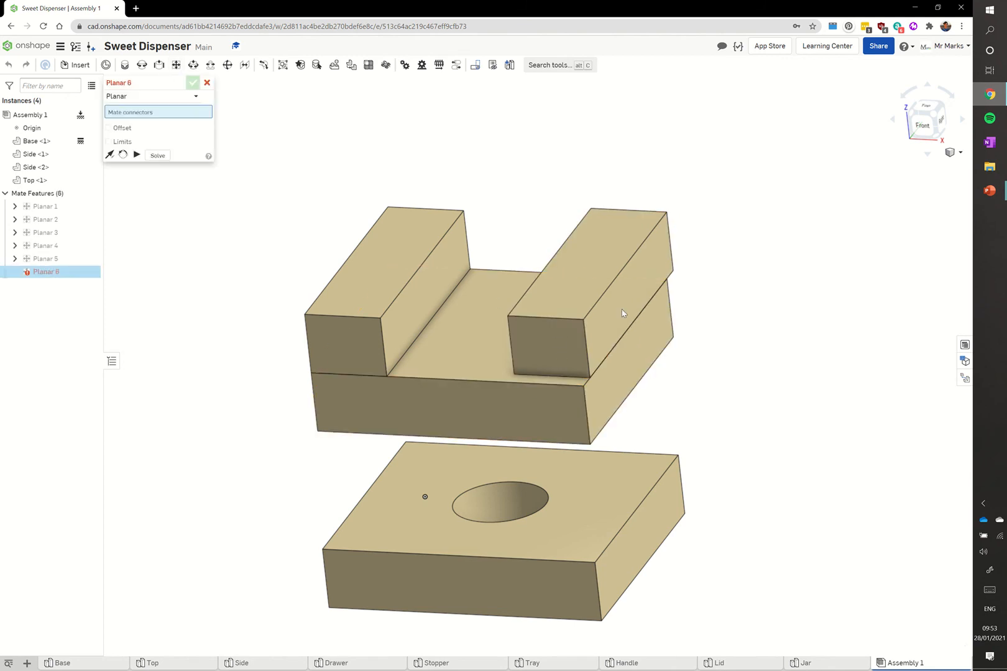
left_click(555, 342)
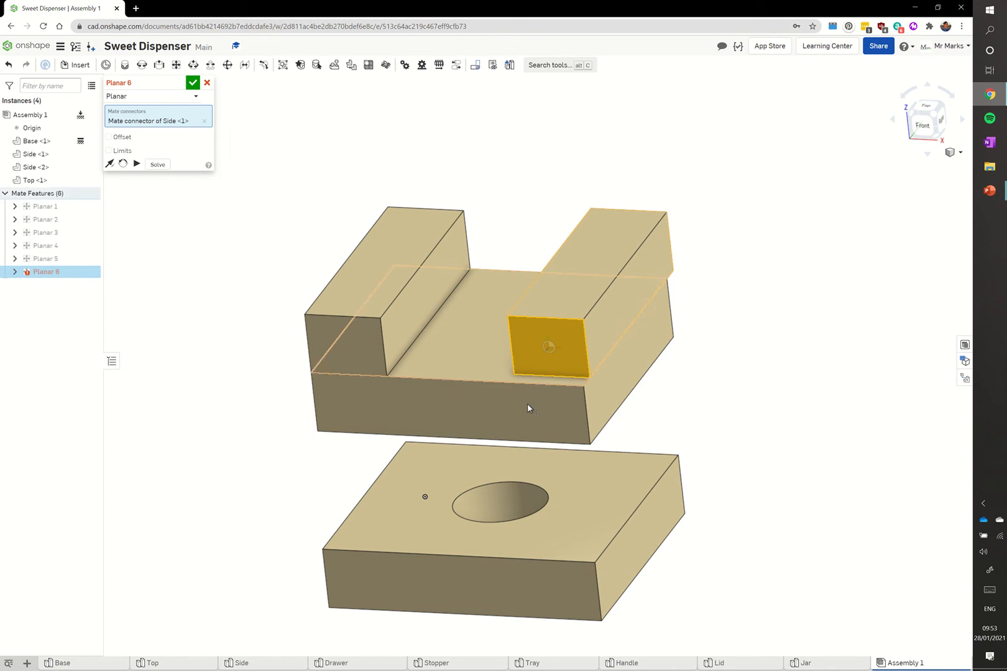
left_click(528, 411)
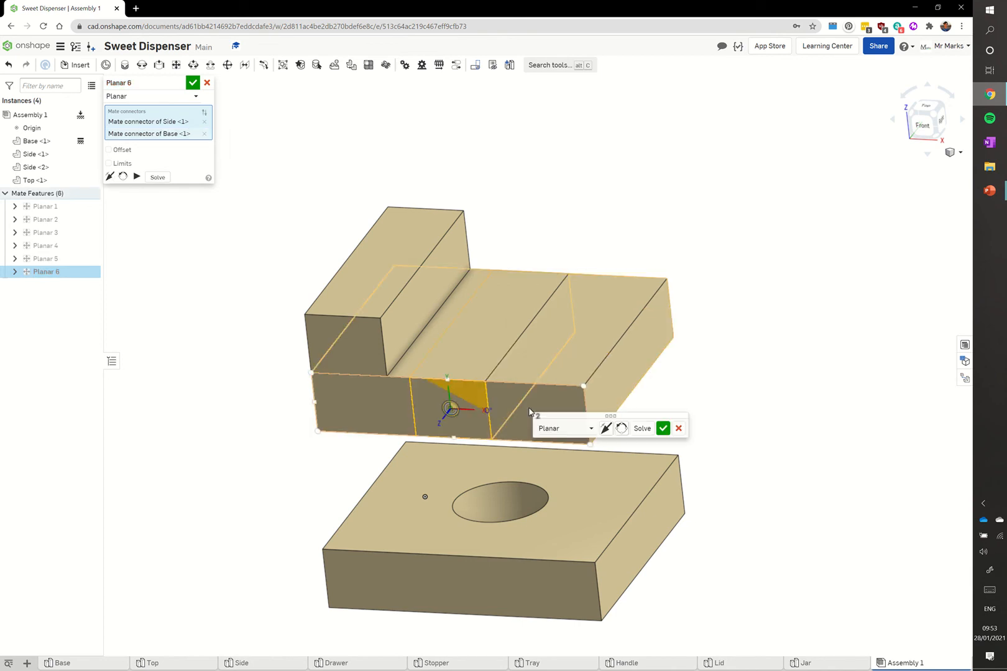
left_click(661, 428)
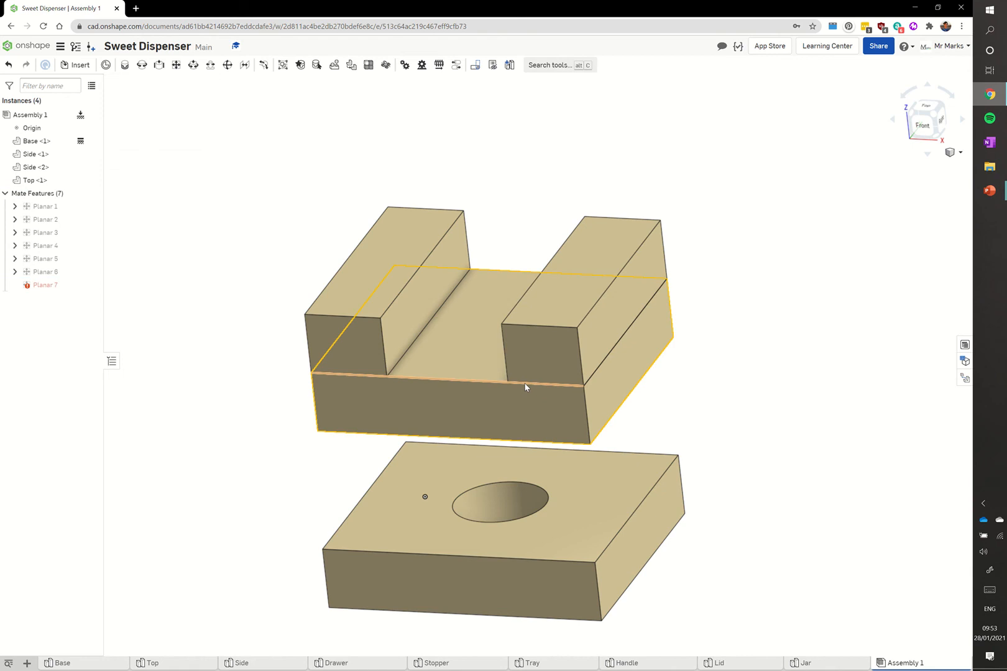
key("Escape")
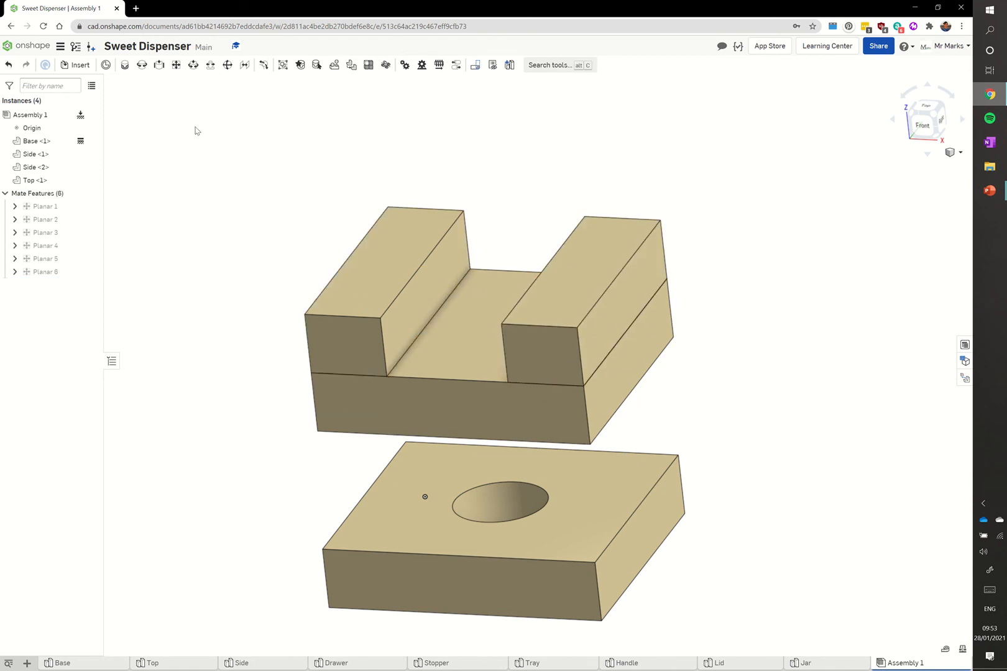
Add a planar mate between the upper face of Side <2> and the underside of Top <1>.
left_click(176, 64)
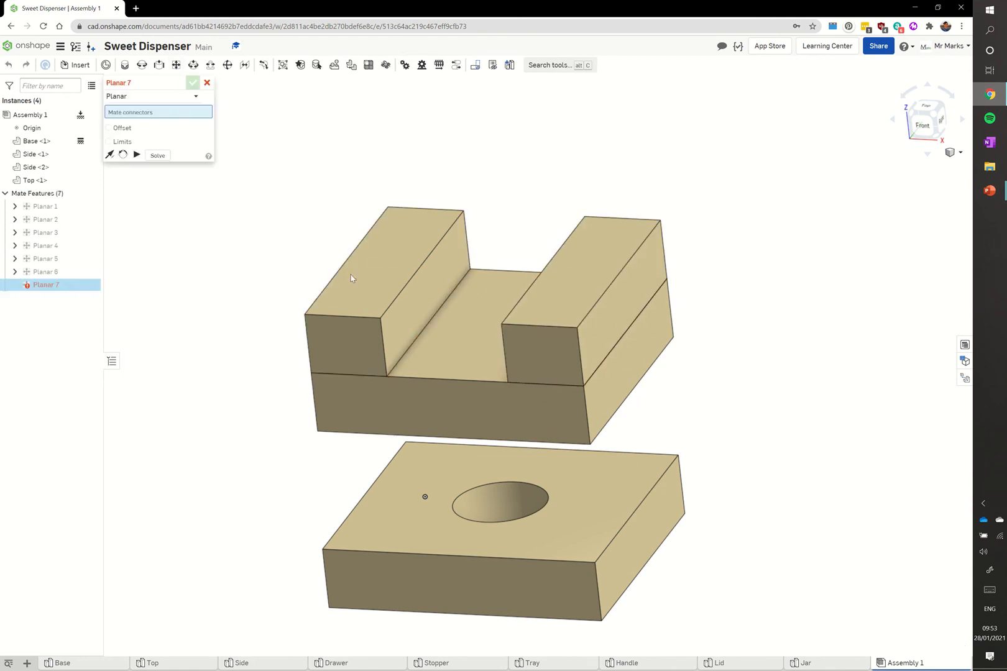
left_click(385, 259)
middle_click_drag(272, 382, 278, 347)
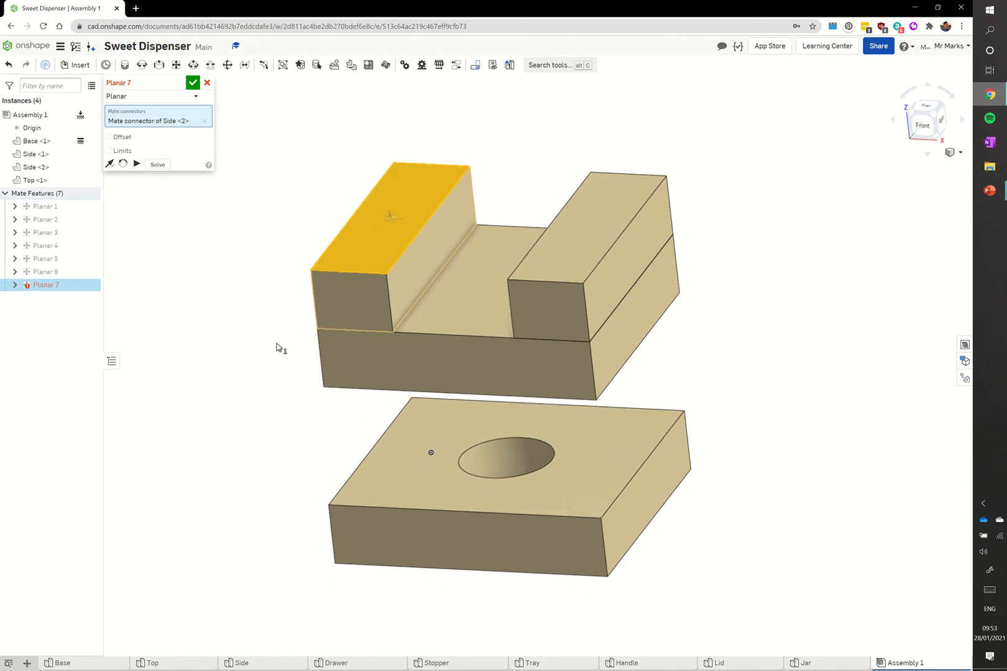
right_click_drag(278, 347, 408, 501)
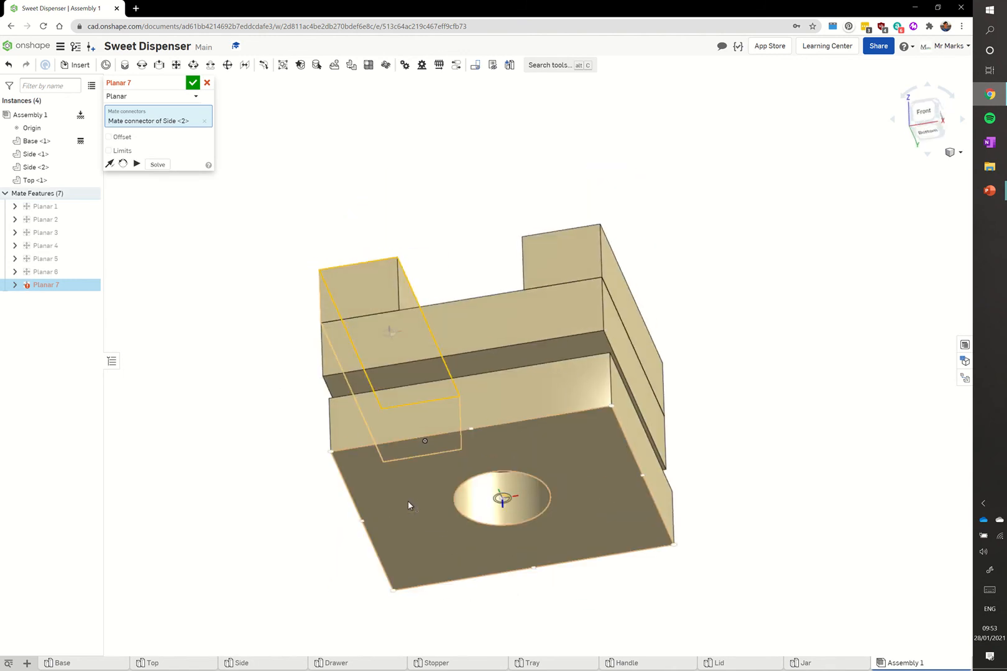
left_click(407, 501)
left_click(192, 83)
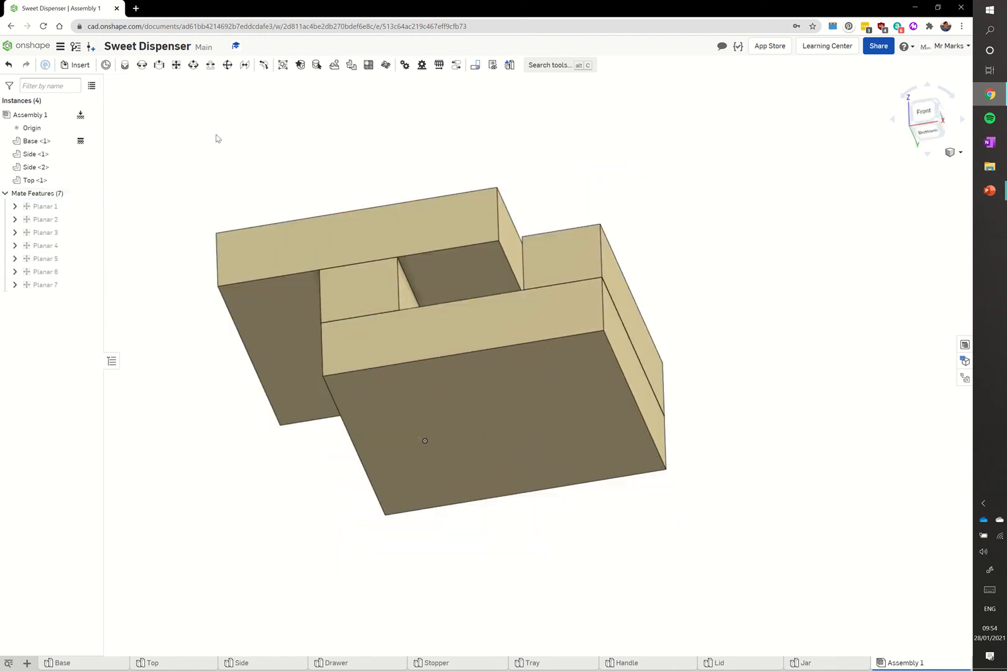
key("shift+7")
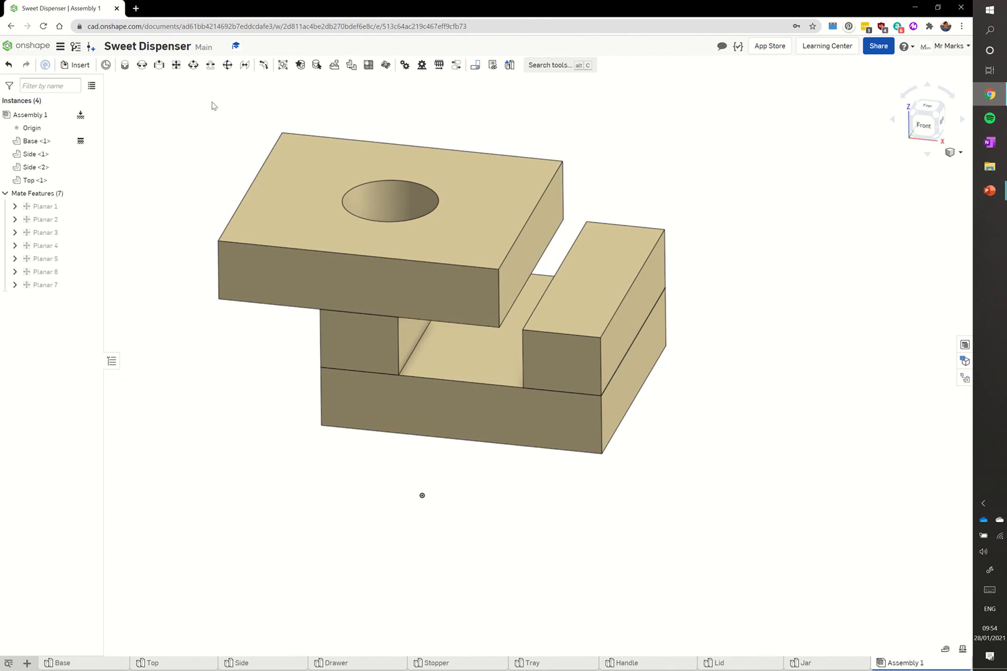
Add a planar mate aligning the right side face of Top <1> with the outer long face of Side <1>.
left_click(176, 64)
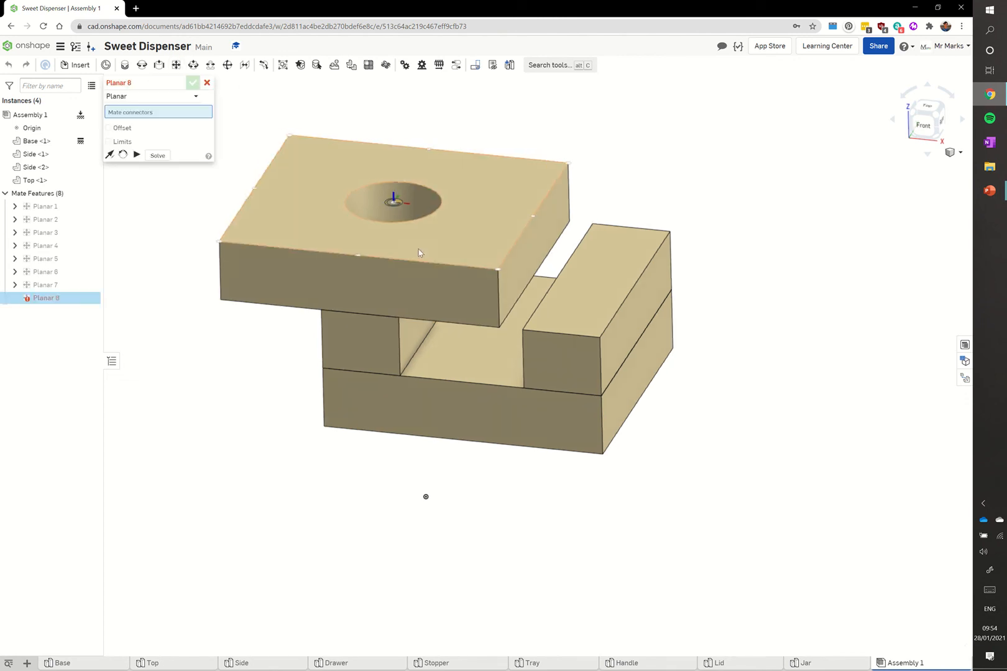
right_click_drag(394, 198, 559, 274)
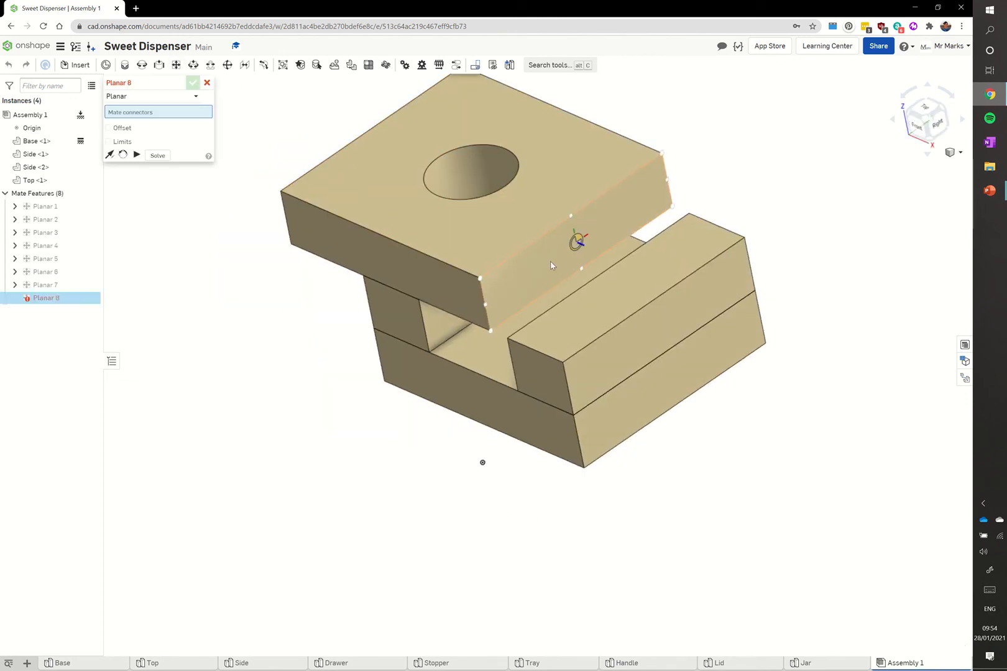
left_click(551, 266)
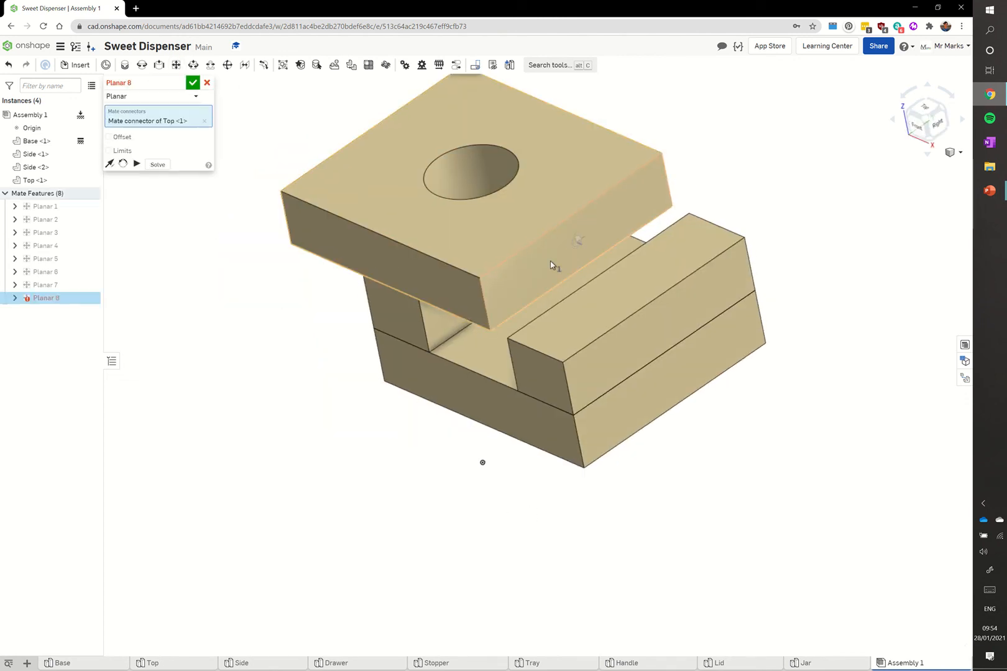
left_click(619, 348)
left_click(755, 367)
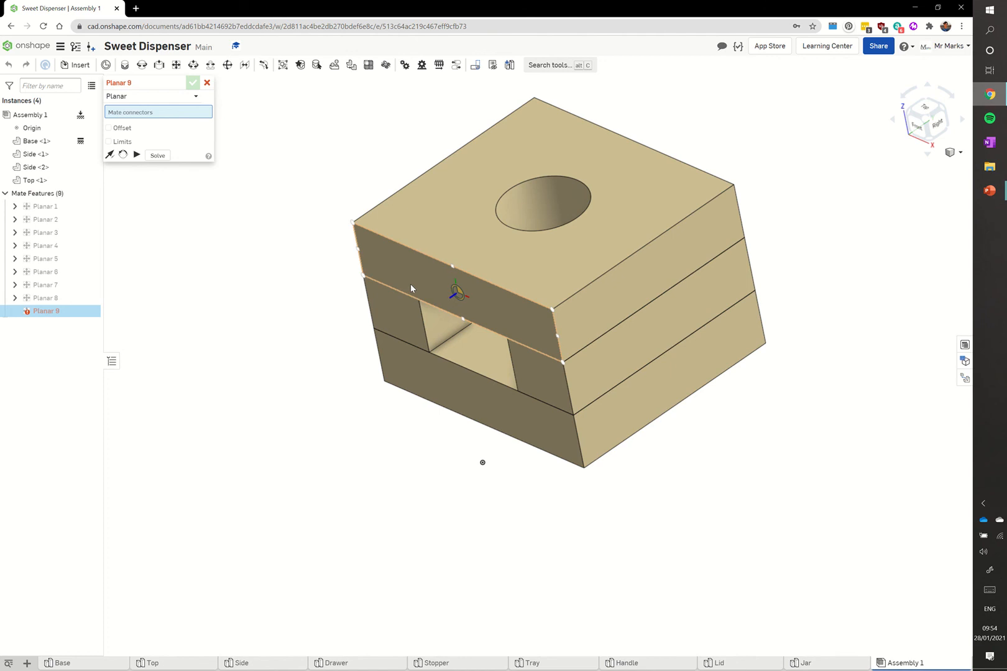
Add a planar mate aligning the front face of Top <1> with the front end face of Side <2>.
left_click(398, 299)
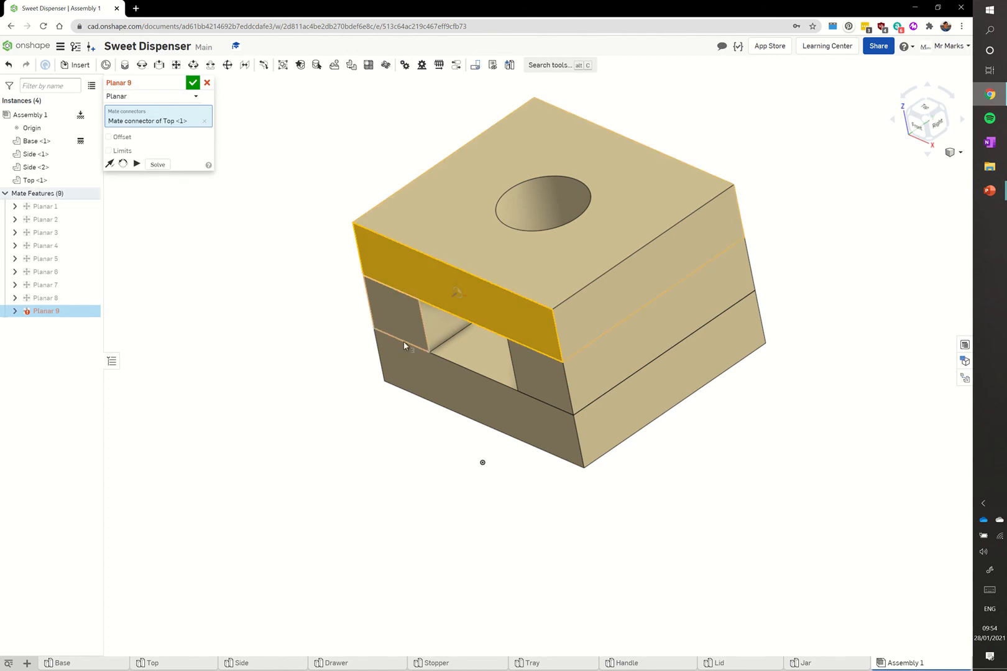
left_click(404, 342)
left_click(531, 340)
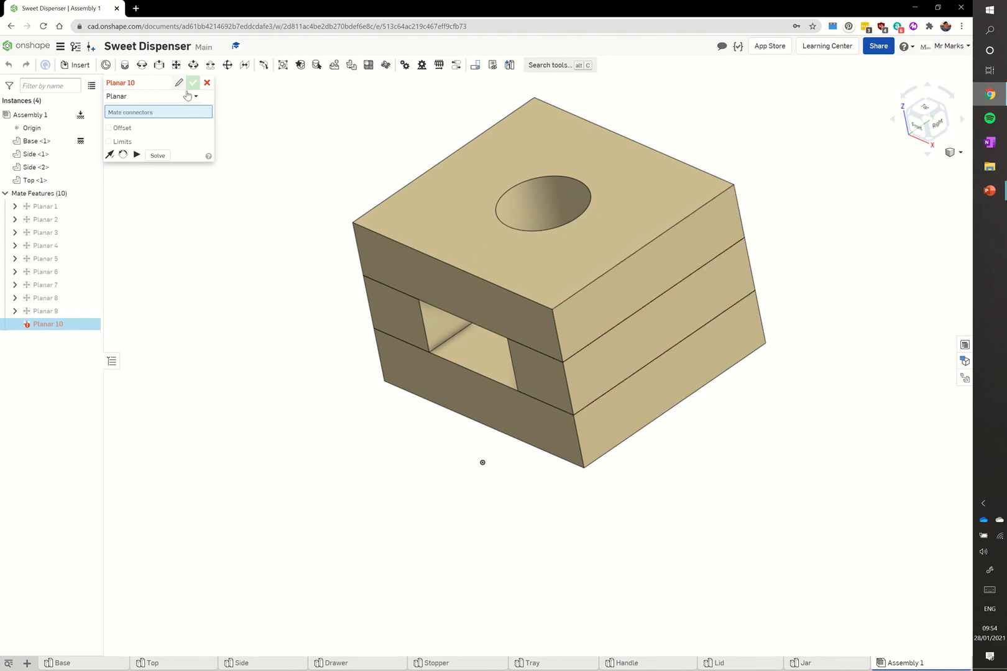
Add a second planar mate between the right side face of Top <1> and the outer long face of Side <1>.
left_click(613, 293)
left_click(613, 360)
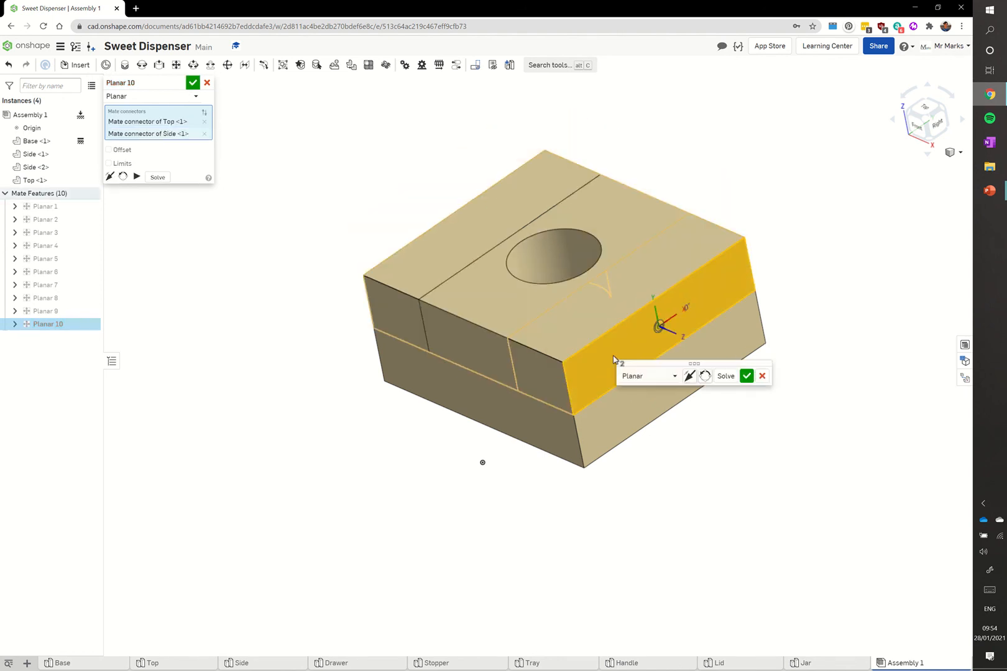
left_click(745, 375)
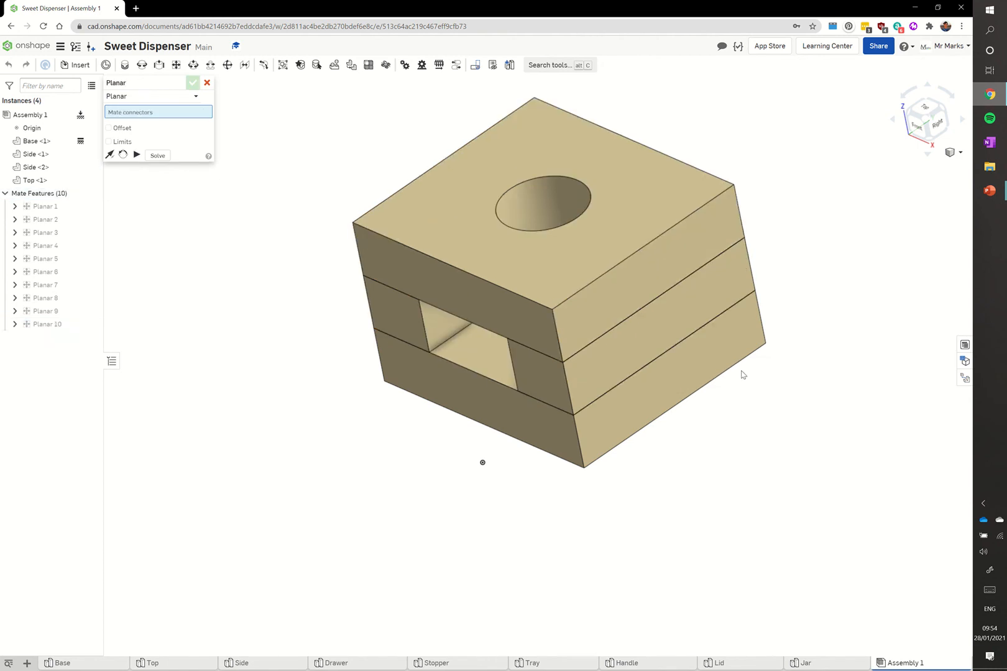
left_click(207, 82)
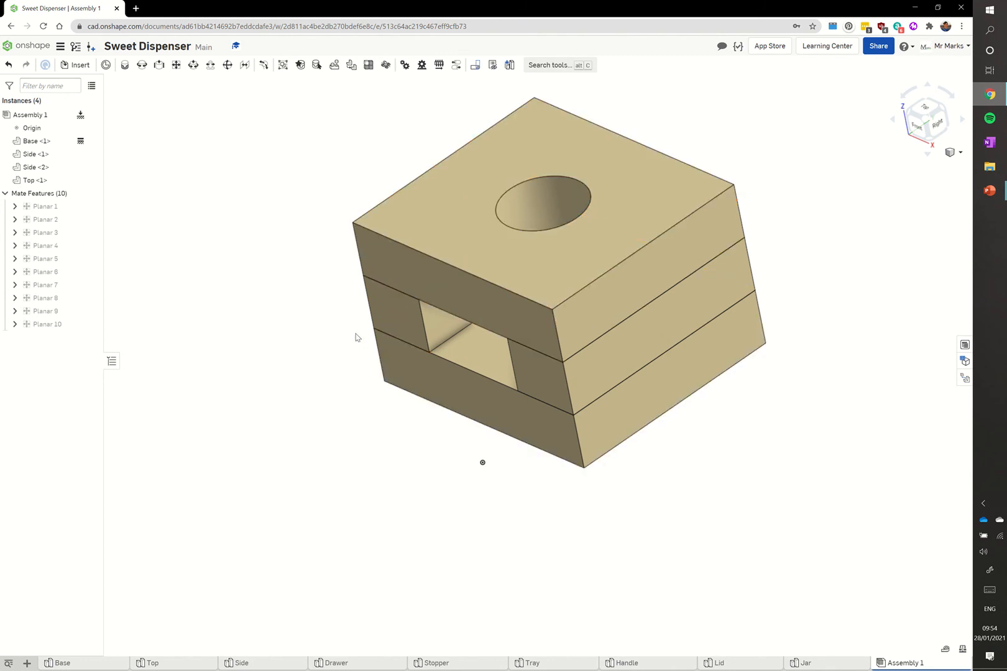
Rename the Assembly 1 assembly as Base.
mouse_move(357, 337)
right_mouse_down()
mouse_move(445, 349)
mouse_move(401, 326)
mouse_move(372, 323)
mouse_move(370, 339)
mouse_move(353, 345)
mouse_move(361, 336)
right_mouse_up()
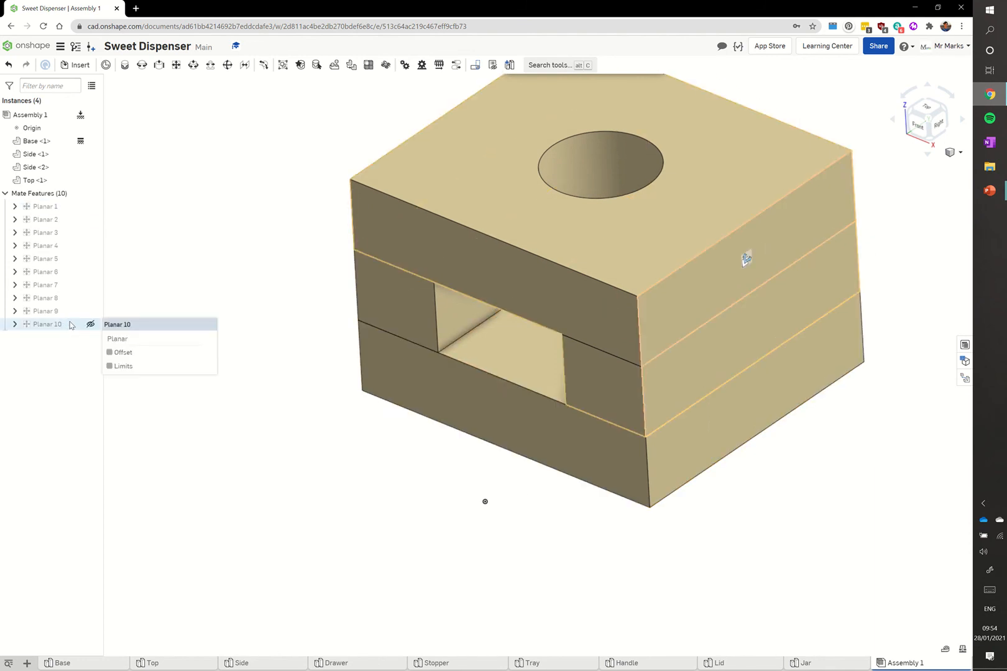
scroll(398, 375, "down", 5)
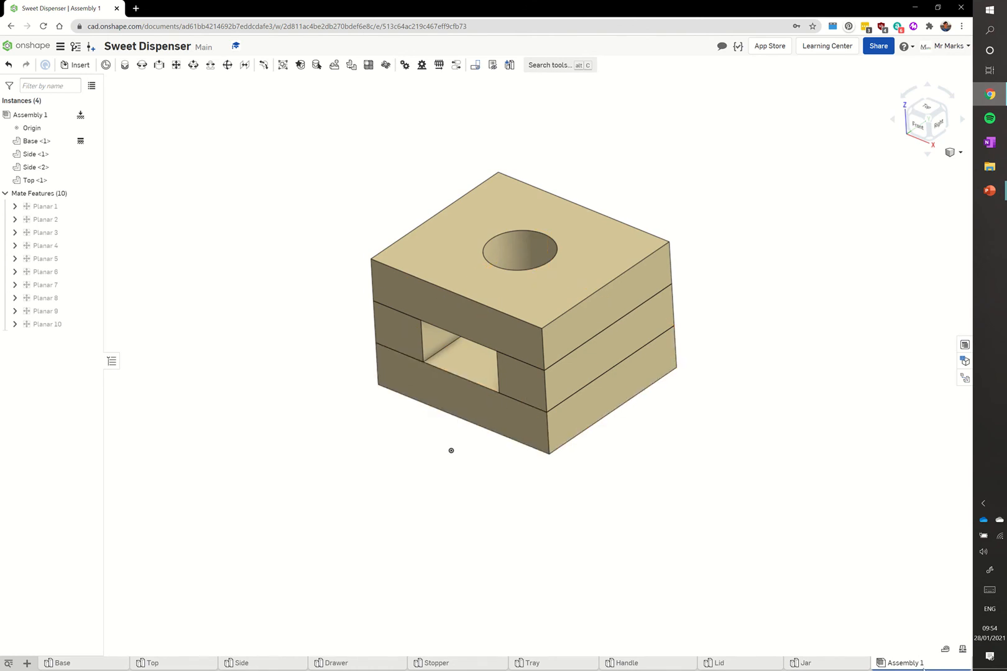
right_click(897, 664)
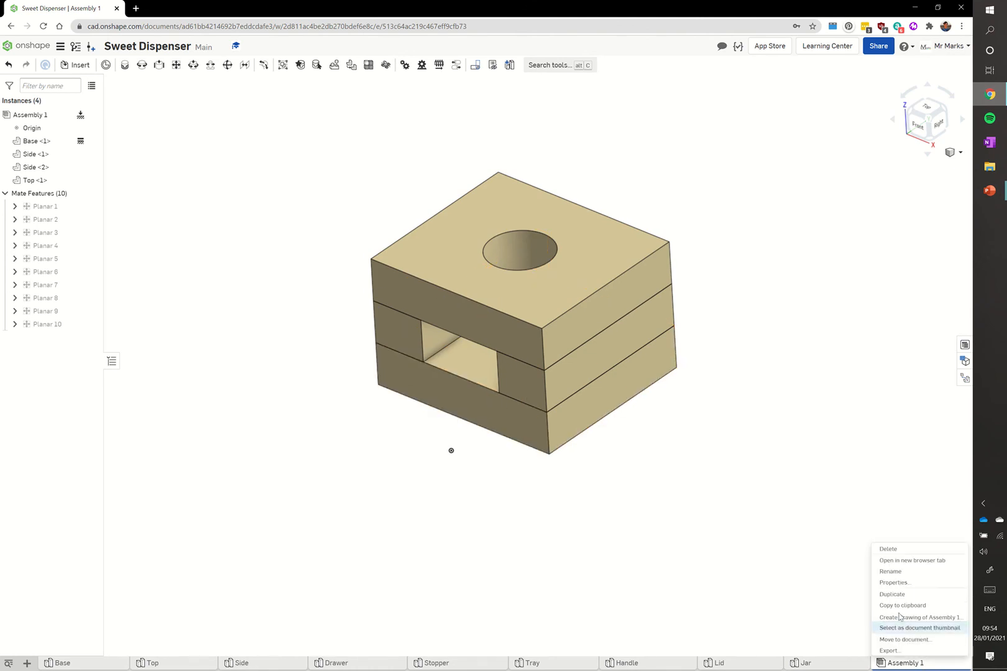
left_click(897, 572)
type("Base")
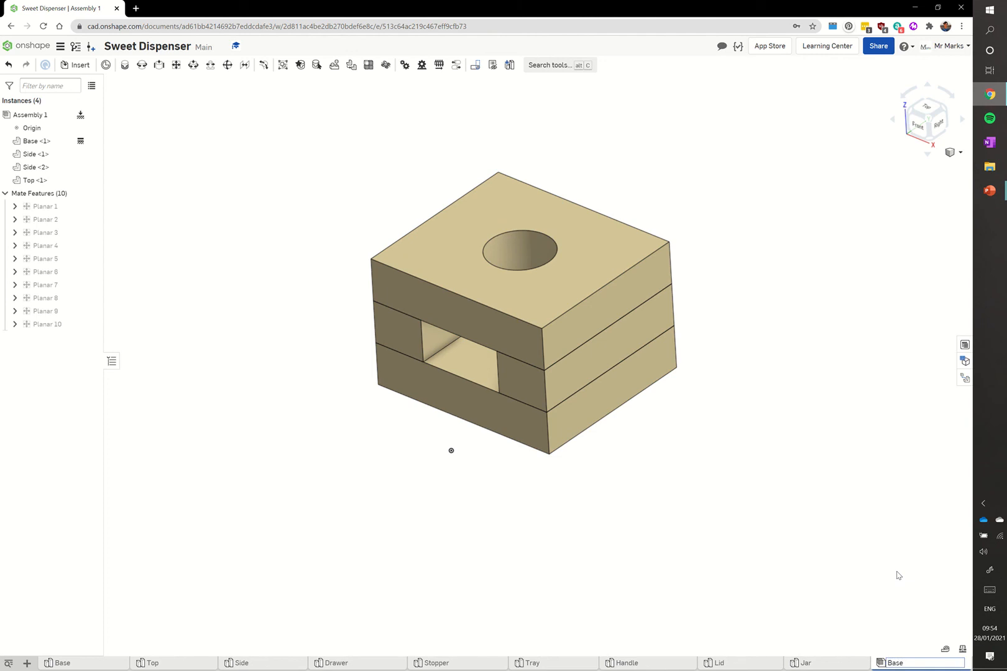
key("Return")
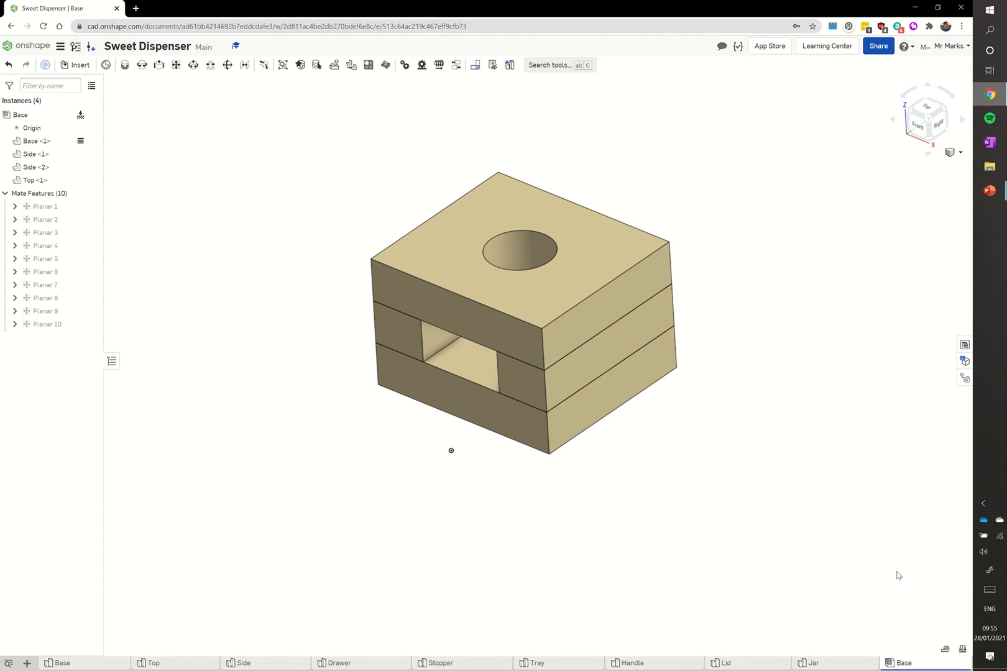